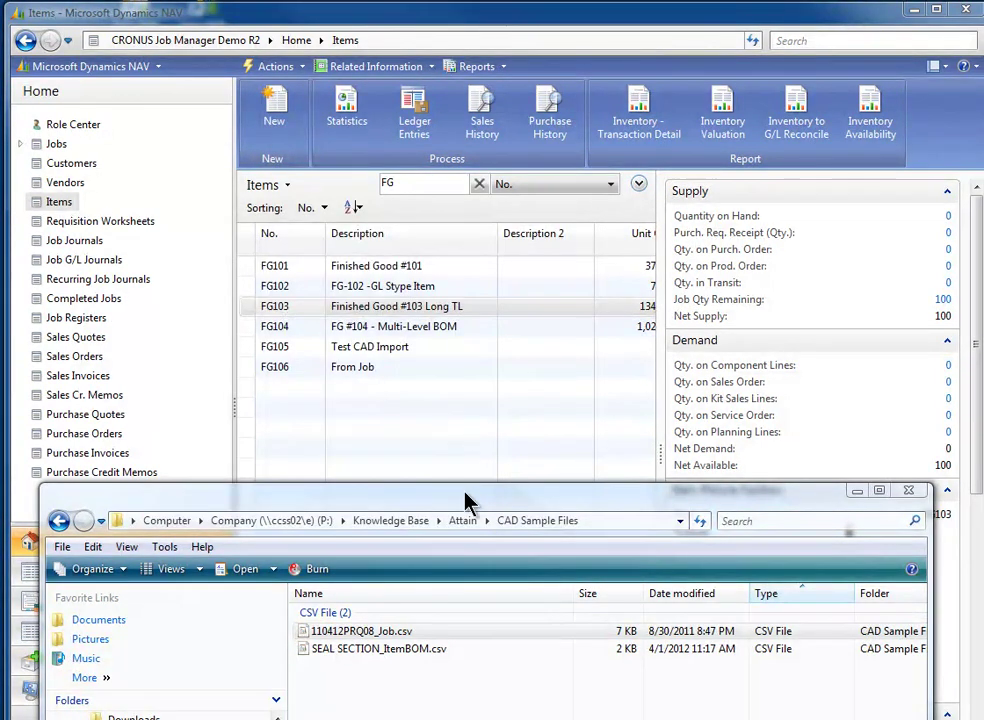
- Move the CAD Sample Files window aside and bring up Open With for 110412PRQ08_Job.csv
{"action": "left_click_drag", "start_coordinate": [465, 500], "coordinate": [480, 126]}
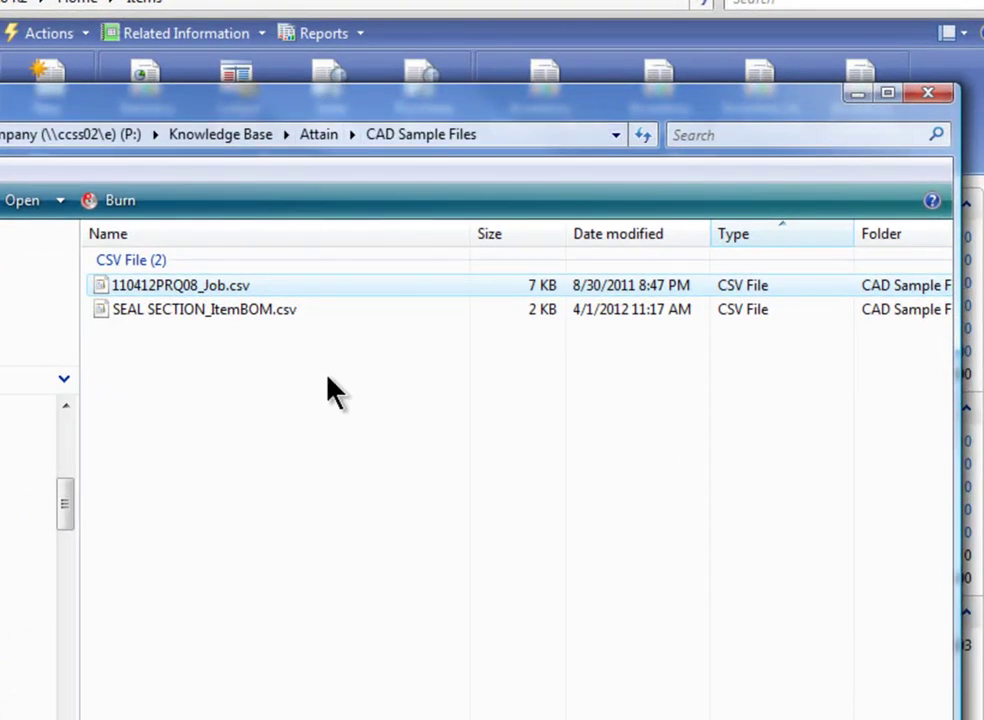
{"action": "left_click", "coordinate": [168, 287]}
{"action": "left_click", "coordinate": [99, 288]}
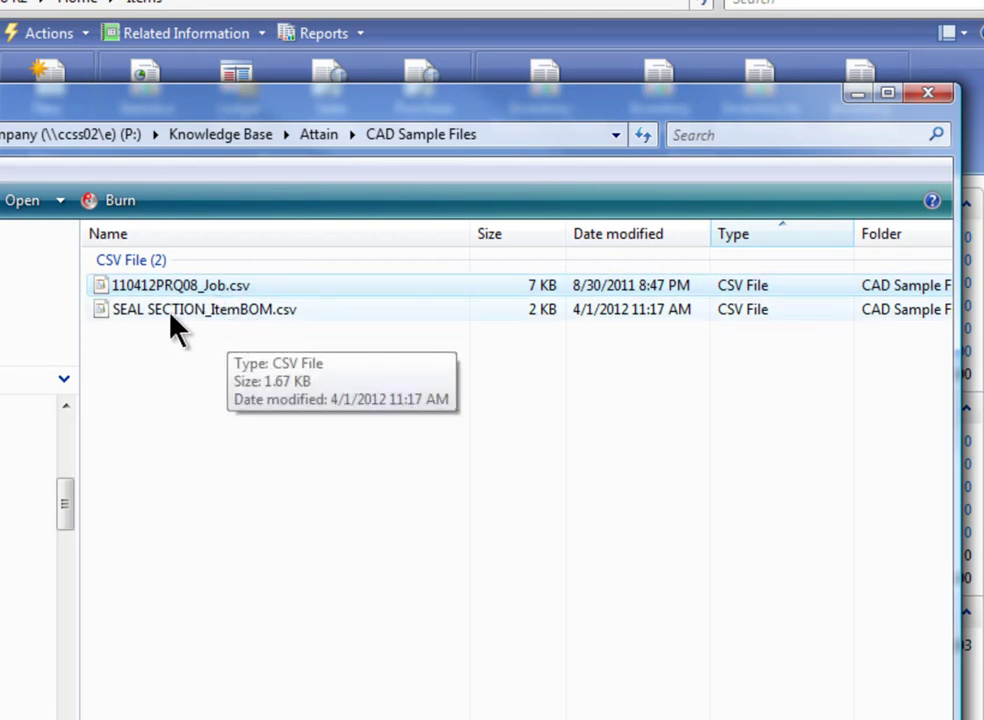
{"action": "right_click", "coordinate": [101, 285]}
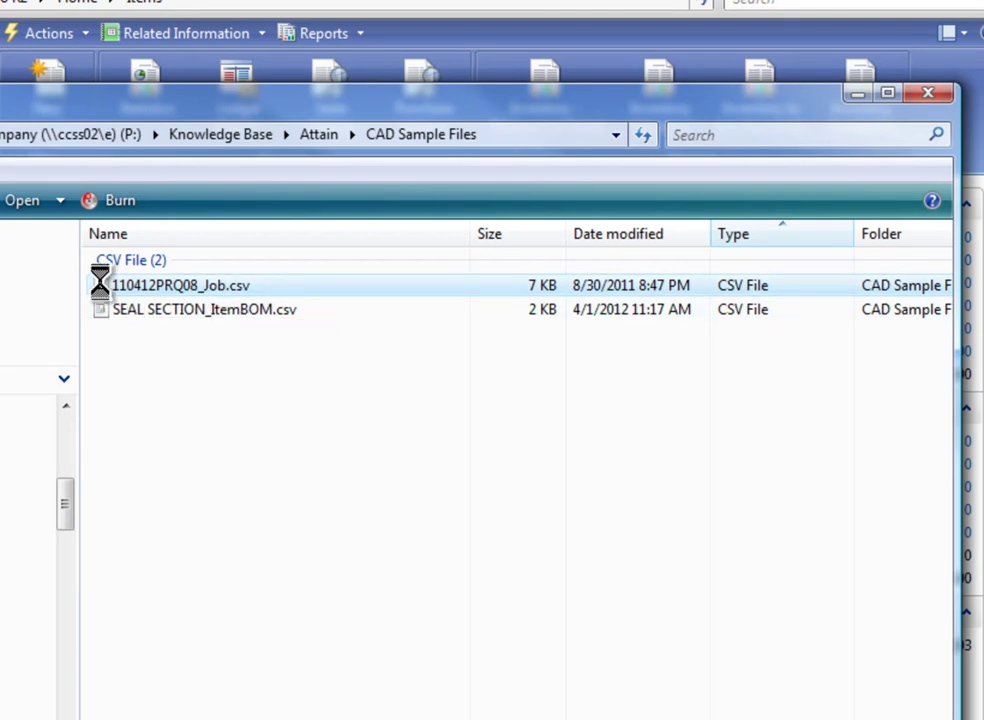
{"action": "mouse_move", "coordinate": [181, 352]}
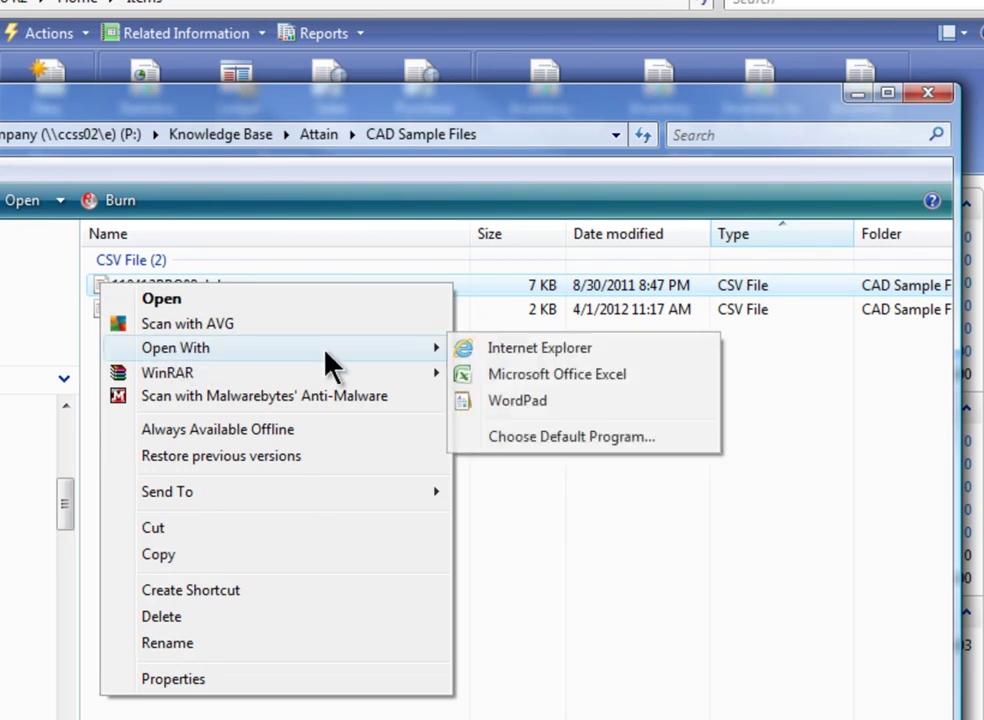
- Open 110412PRQ08_Job.csv in WordPad and scroll through its extrusion, cap screw and decal rows
{"action": "left_click", "coordinate": [521, 401]}
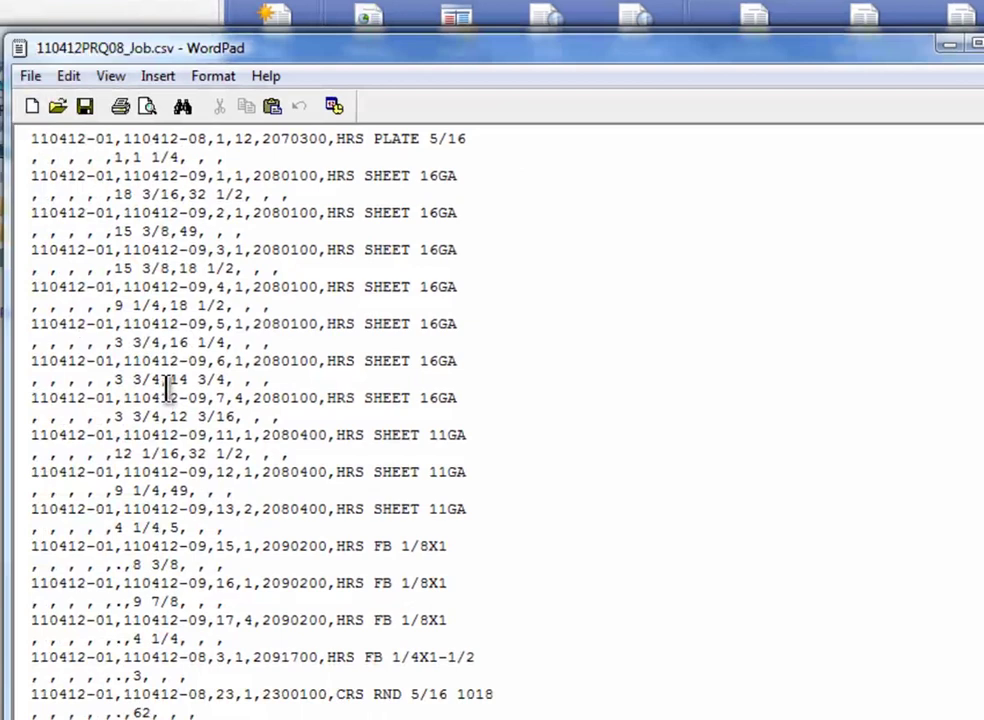
{"action": "scroll", "coordinate": [1, 467], "scroll_direction": "down", "scroll_amount": 1}
{"action": "scroll", "coordinate": [175, 392], "scroll_direction": "down", "scroll_amount": 7}
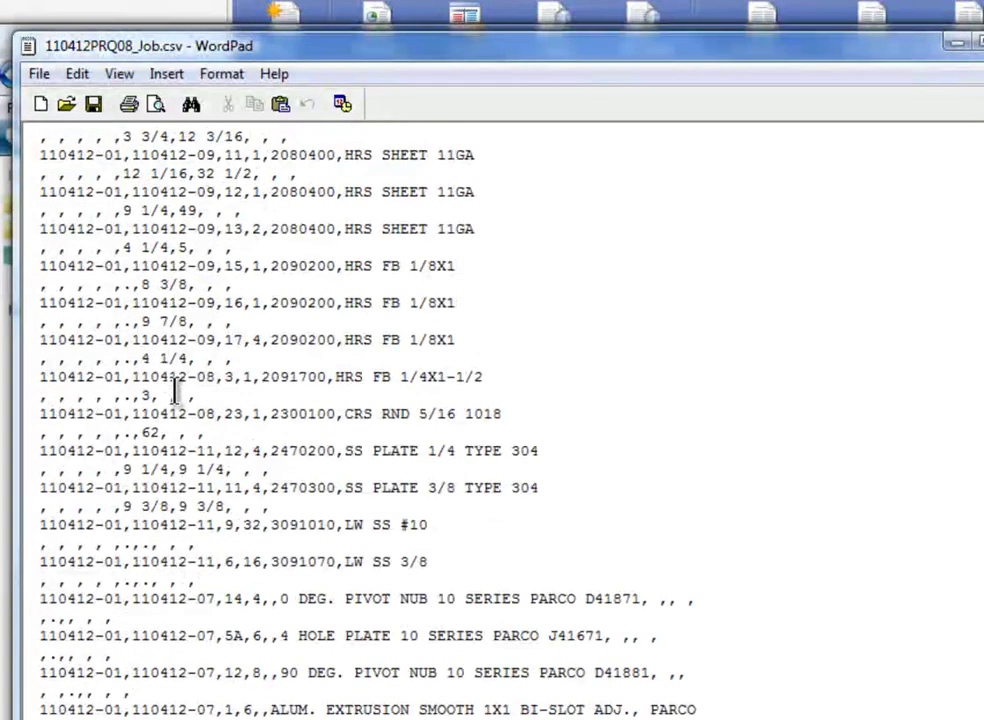
{"action": "scroll", "coordinate": [175, 392], "scroll_direction": "down", "scroll_amount": 1}
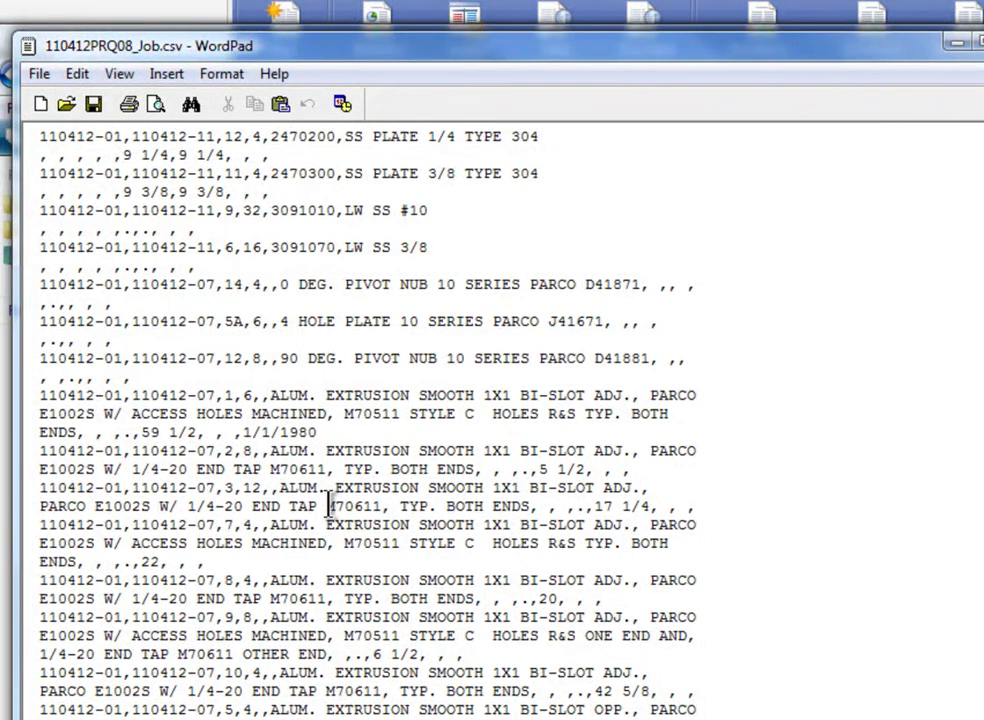
{"action": "scroll", "coordinate": [330, 506], "scroll_direction": "down", "scroll_amount": 7}
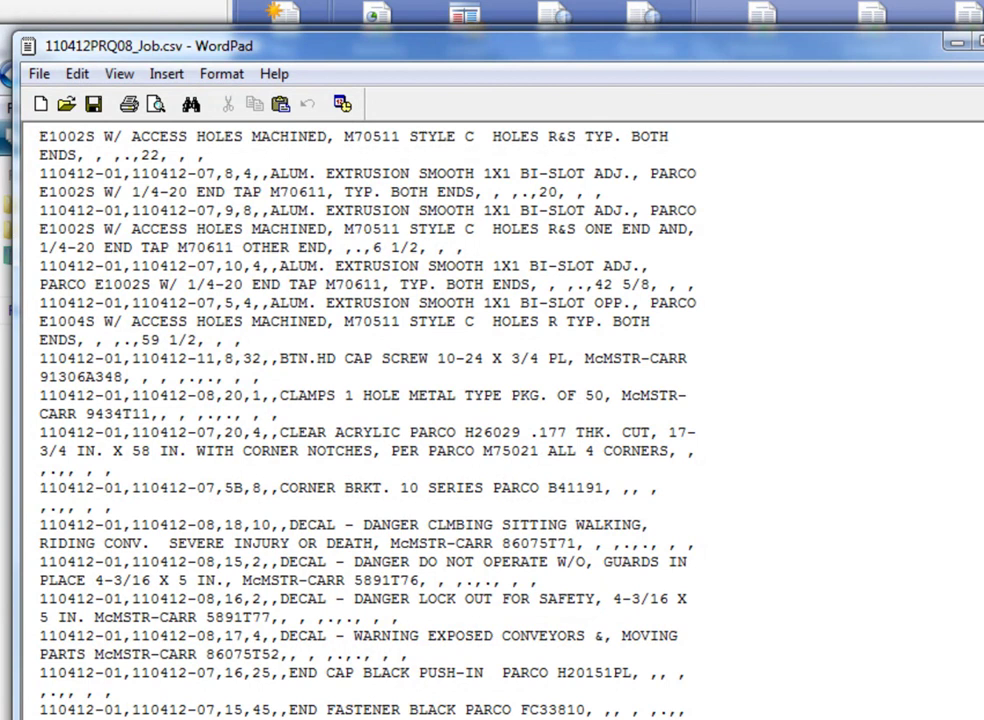
- Minimize WordPad and open SEAL SECTION_ItemBOM.csv with WordPad
{"action": "left_click", "coordinate": [955, 44]}
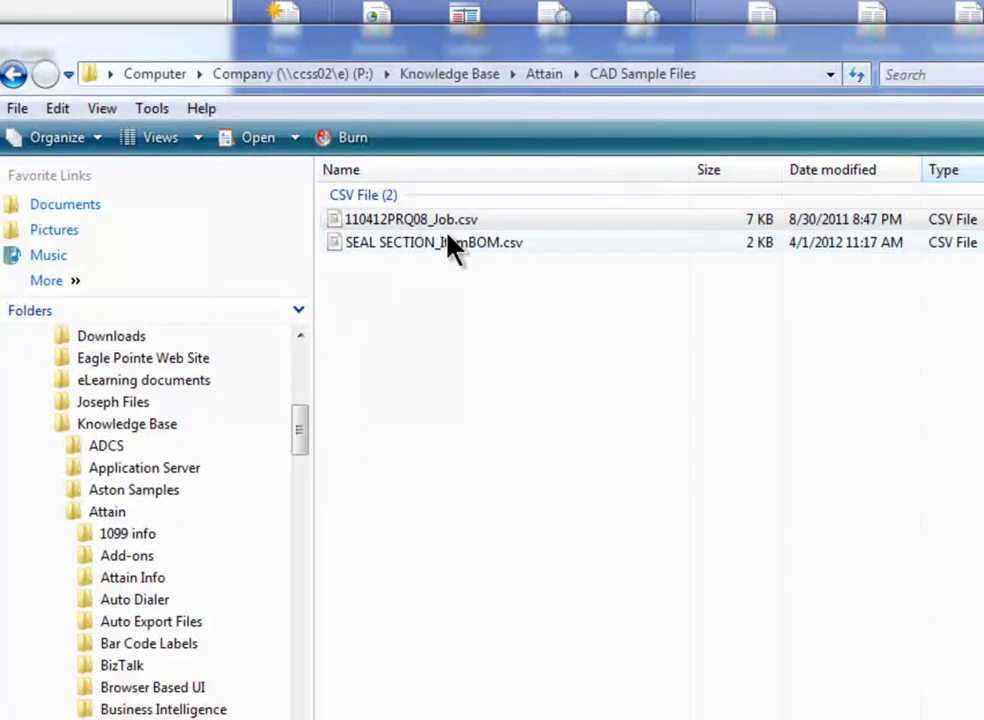
{"action": "right_click", "coordinate": [416, 247]}
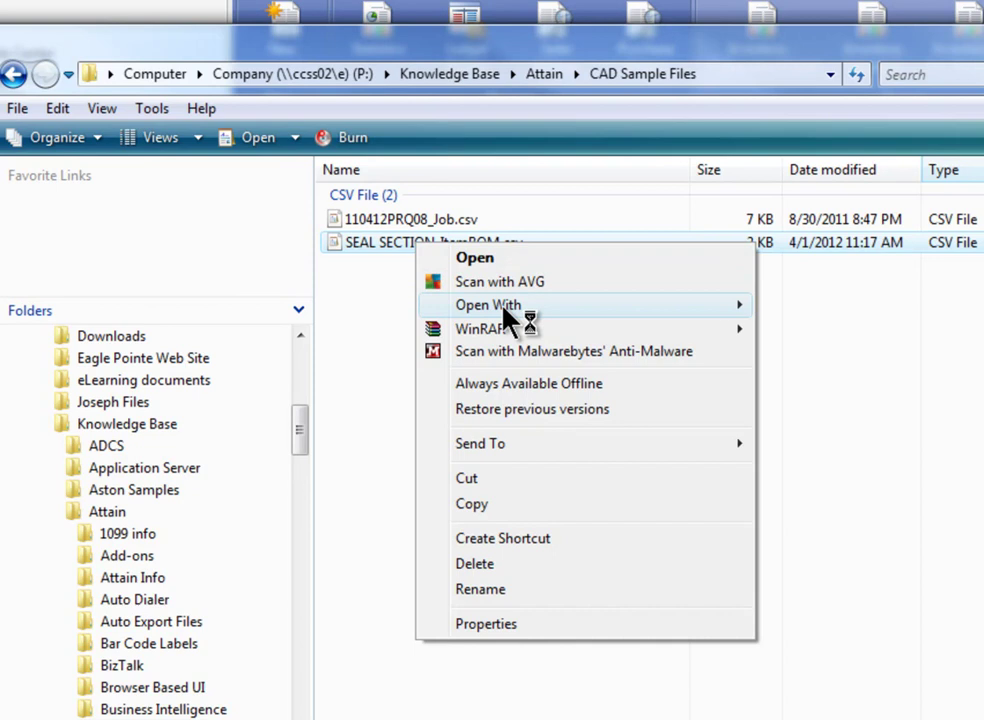
{"action": "mouse_move", "coordinate": [505, 318]}
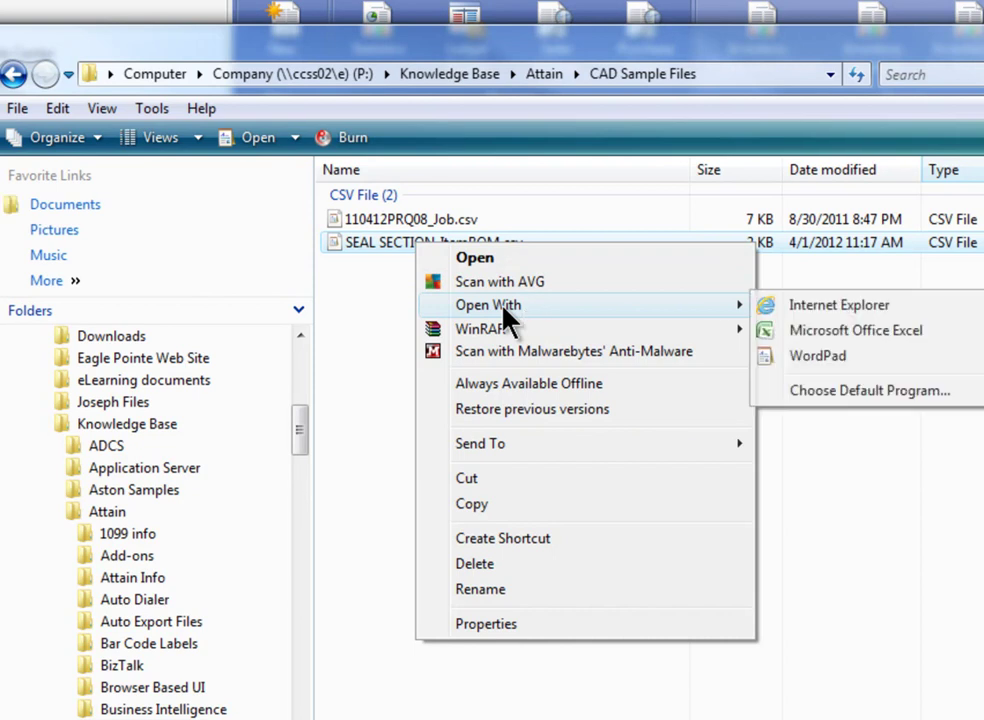
{"action": "left_click", "coordinate": [900, 360]}
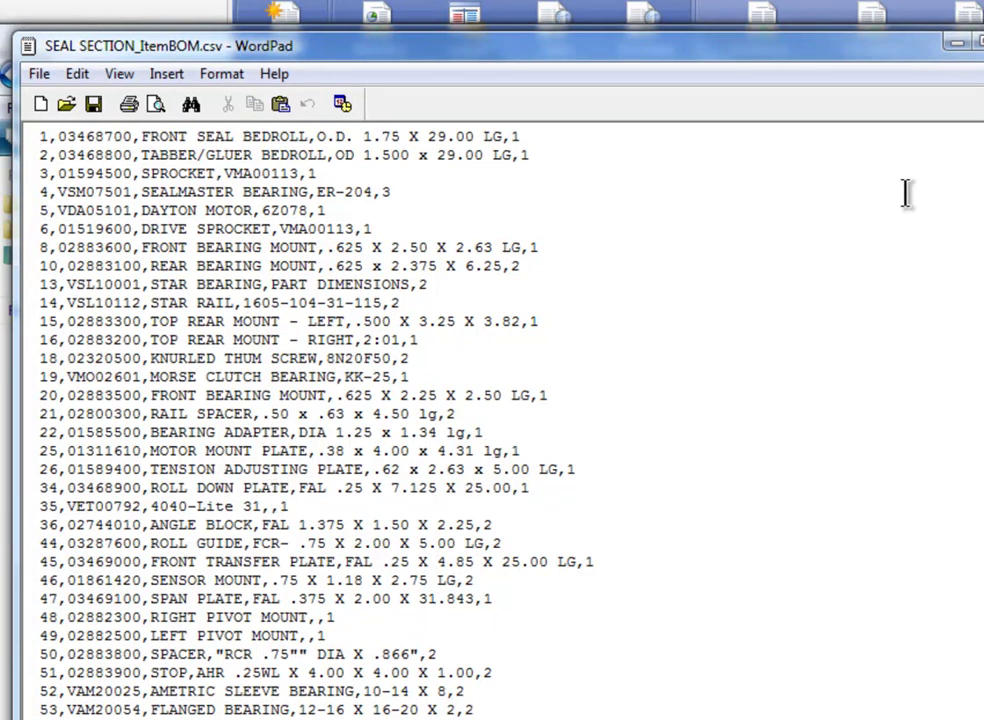
- Close the SEAL SECTION_ItemBOM.csv file with Alt+F4, returning to the NAV Items list
{"action": "key", "text": "alt+F4"}
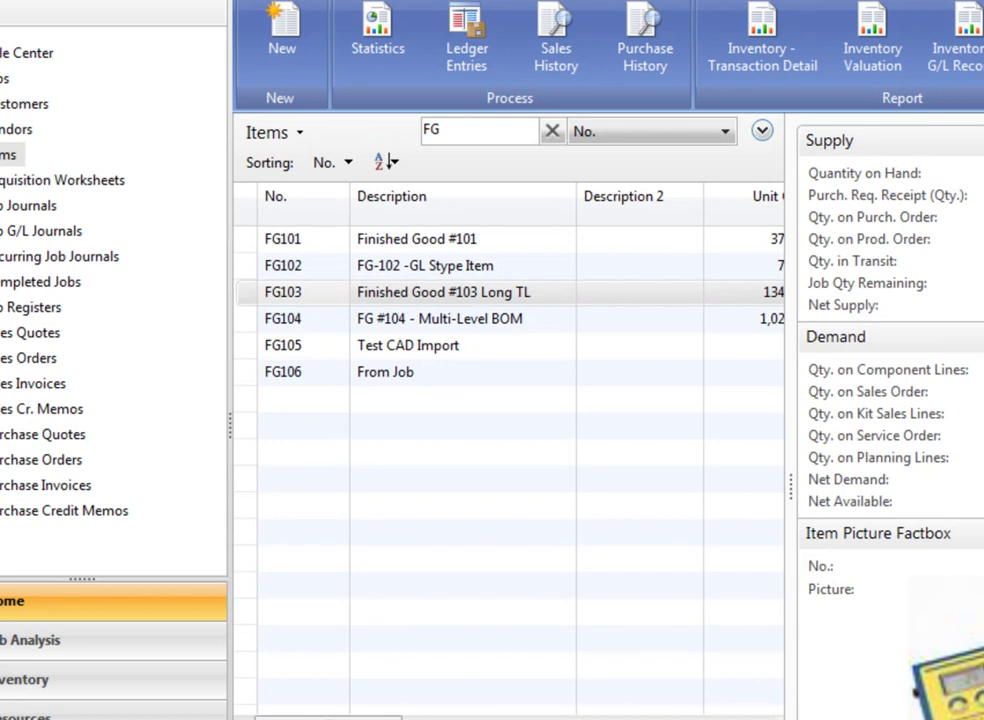
- In the Classic client's XMLports, inspect 50000 CAD Import, the CAD to Item Planning Lines version
{"action": "key", "text": "alt+Tab"}
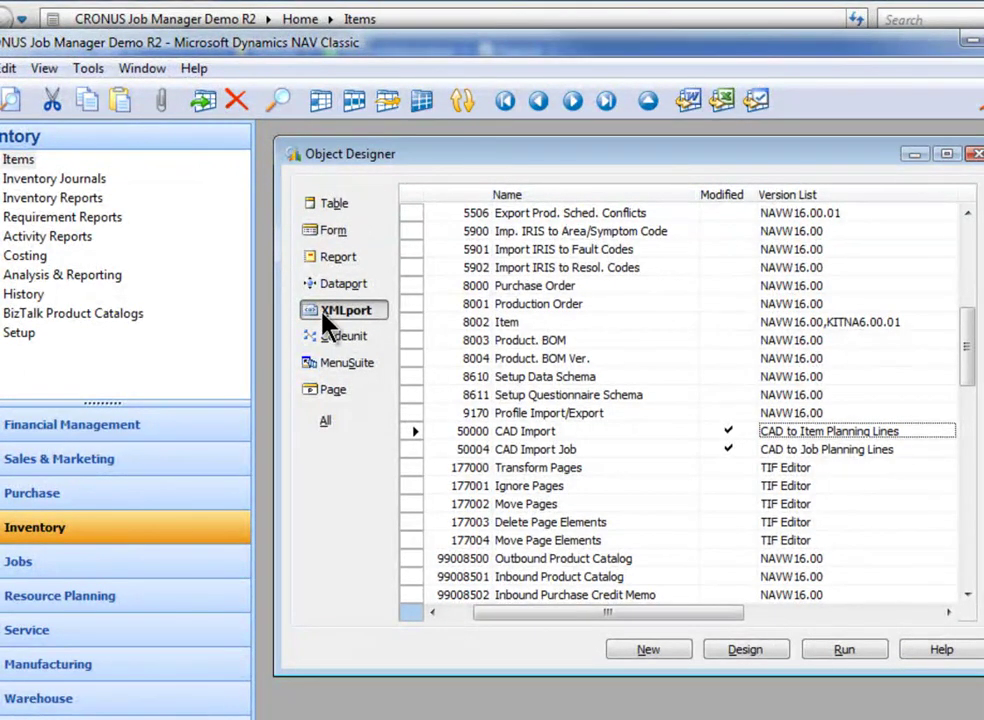
{"action": "left_click", "coordinate": [566, 431]}
{"action": "left_click", "coordinate": [583, 449]}
{"action": "left_click", "coordinate": [578, 433]}
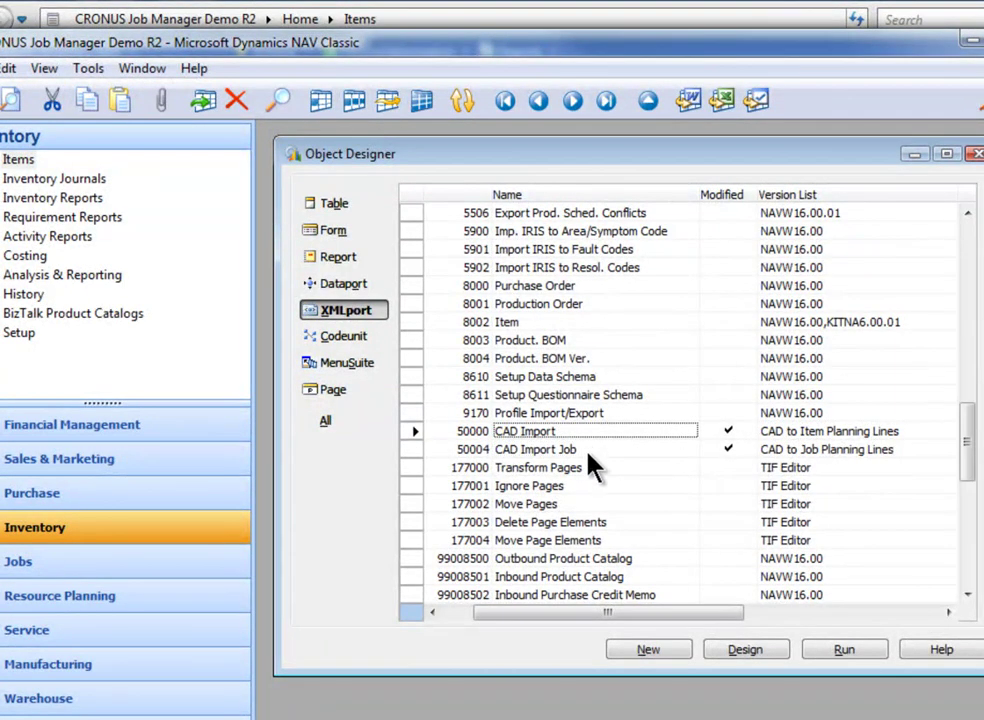
{"action": "left_click", "coordinate": [586, 451]}
{"action": "left_click", "coordinate": [586, 434]}
{"action": "left_click", "coordinate": [821, 437]}
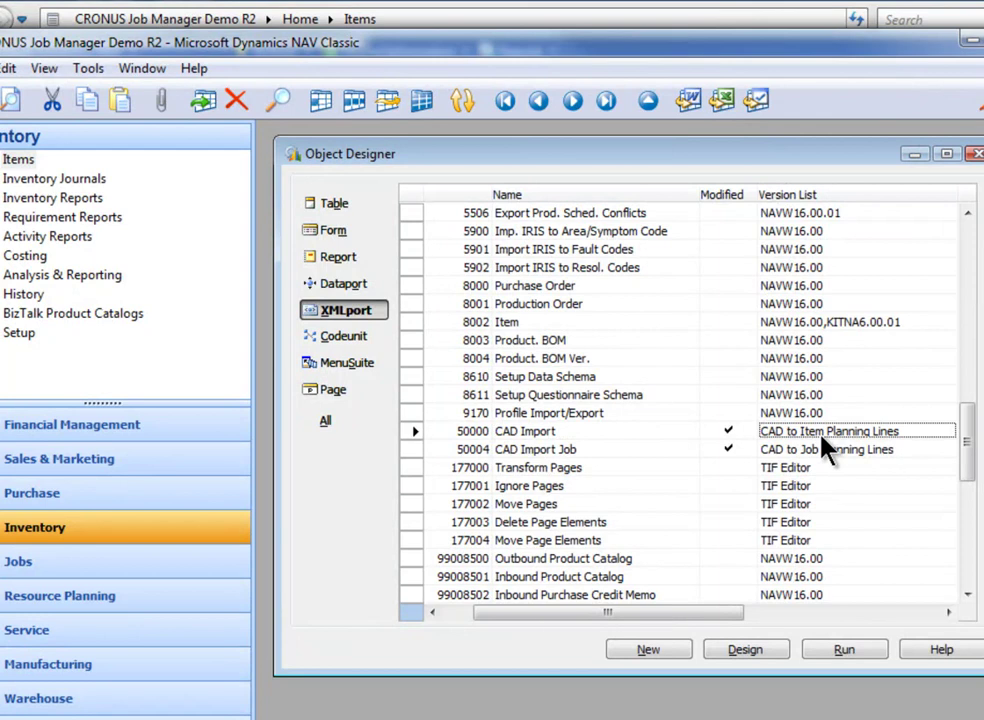
- Compare it with 50004 CAD Import Job, the CAD to Job Planning Lines version
{"action": "left_click", "coordinate": [578, 450]}
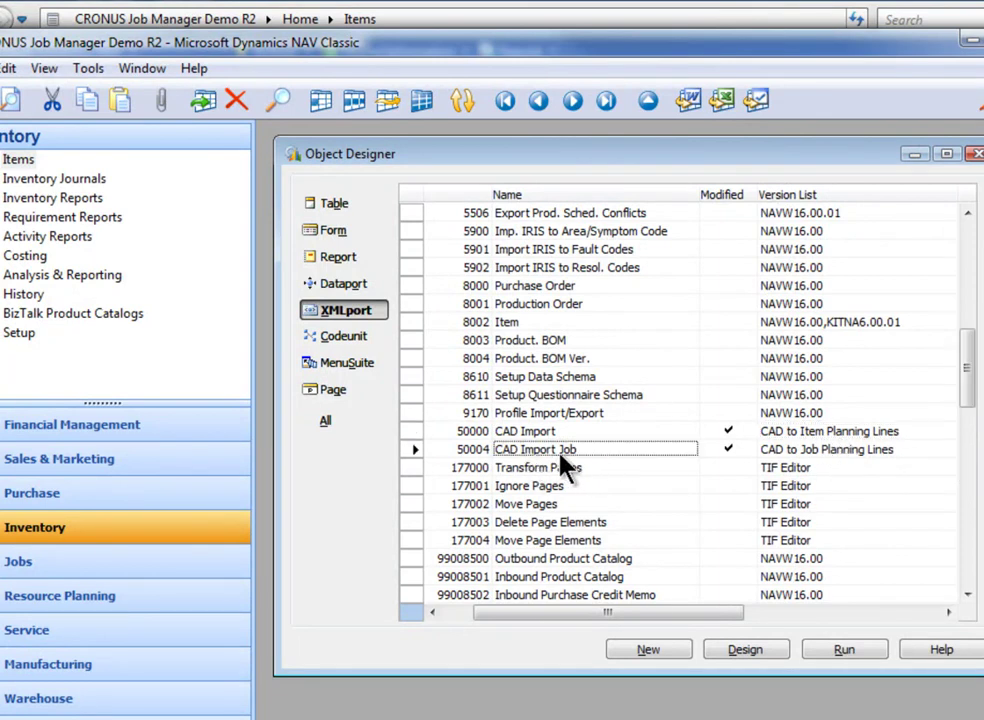
{"action": "left_click", "coordinate": [849, 455]}
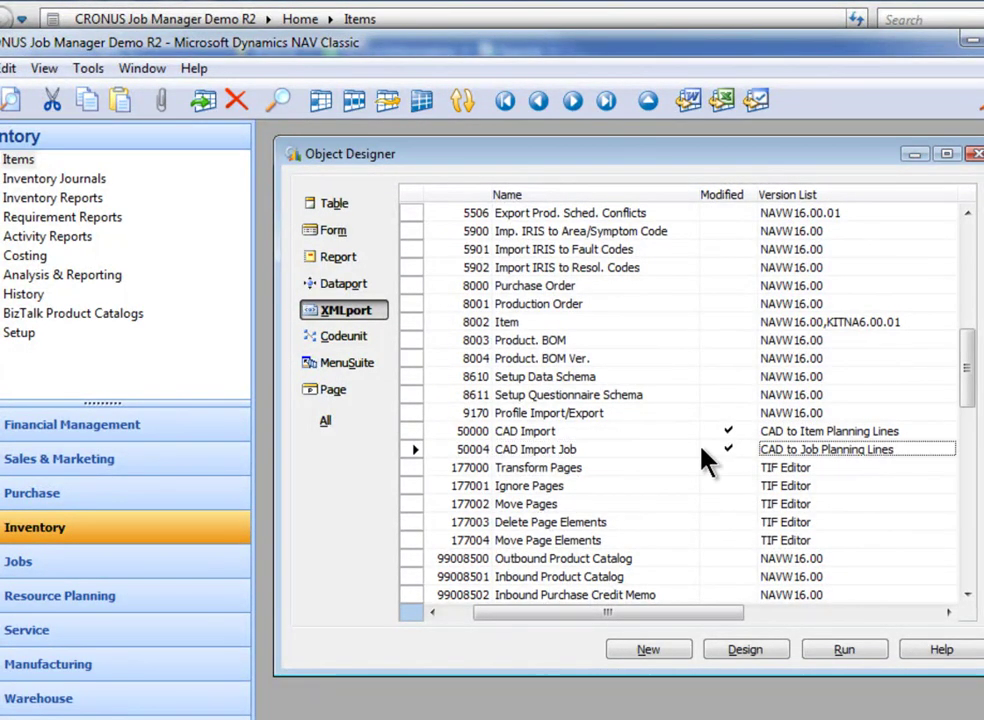
{"action": "left_click", "coordinate": [628, 452]}
{"action": "left_click", "coordinate": [625, 452]}
{"action": "key", "text": "Up"}
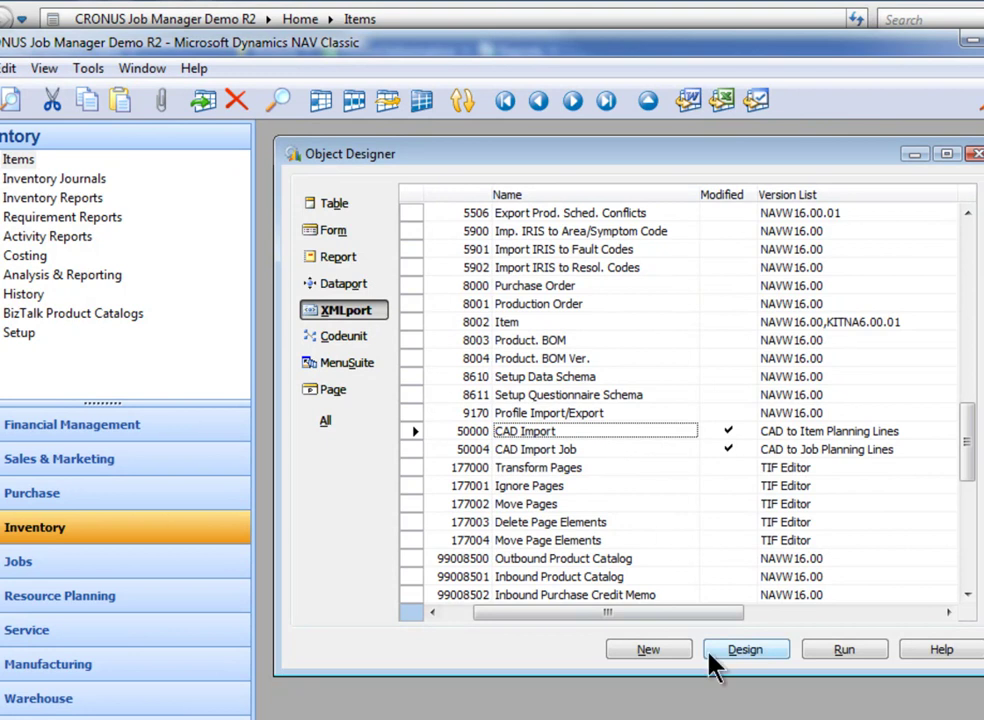
{"action": "left_click", "coordinate": [745, 650]}
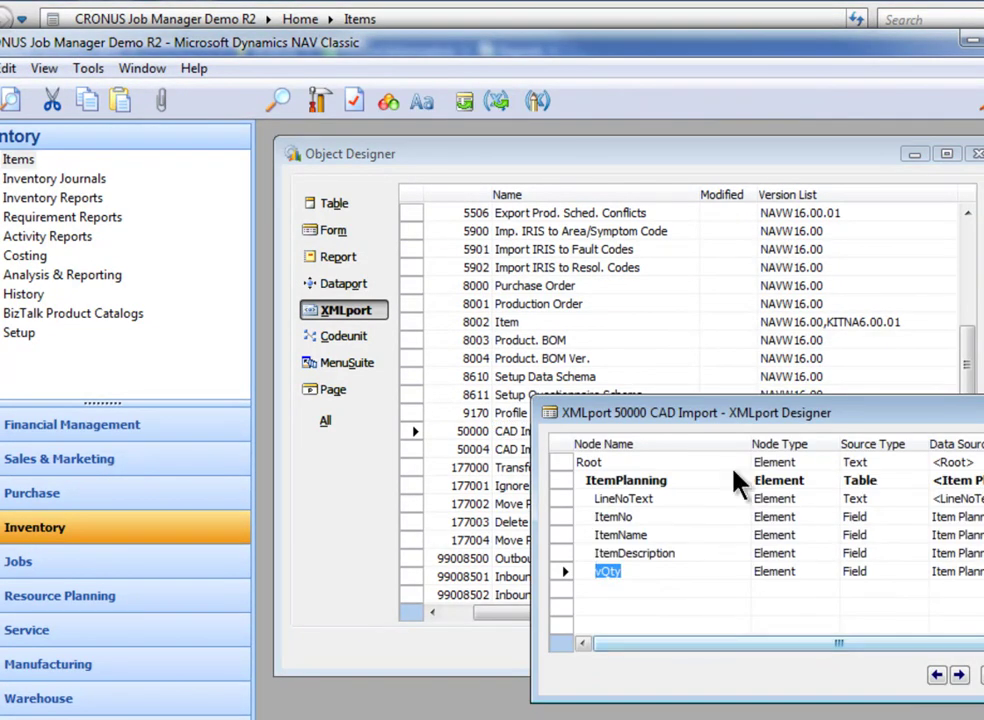
{"action": "left_click_drag", "start_coordinate": [753, 549], "coordinate": [507, 508]}
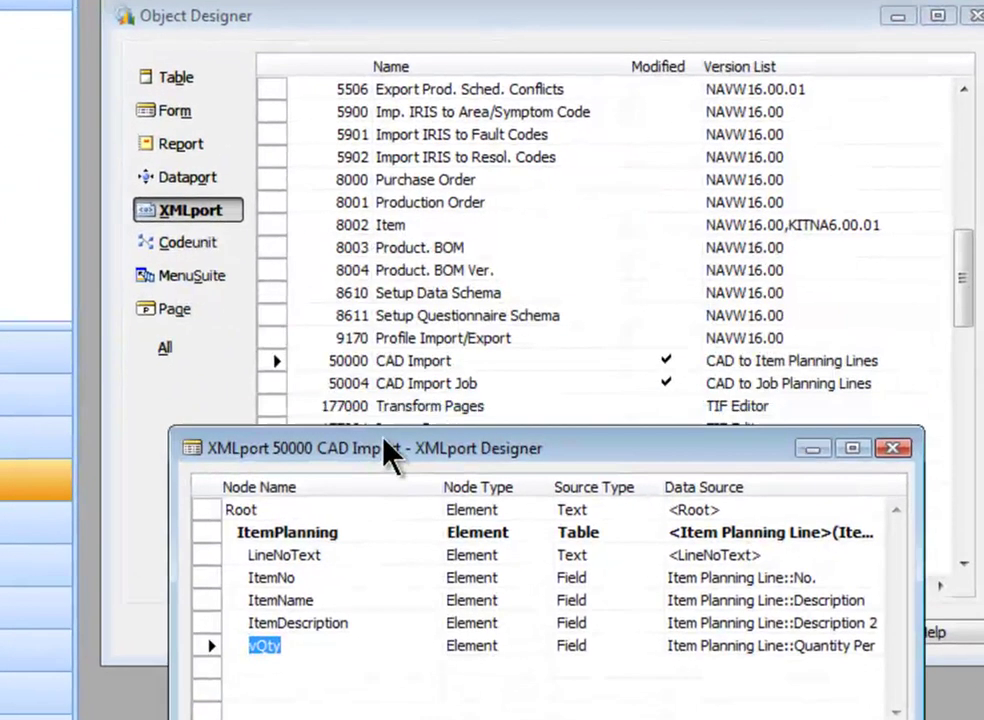
{"action": "left_click_drag", "start_coordinate": [384, 438], "coordinate": [376, 226]}
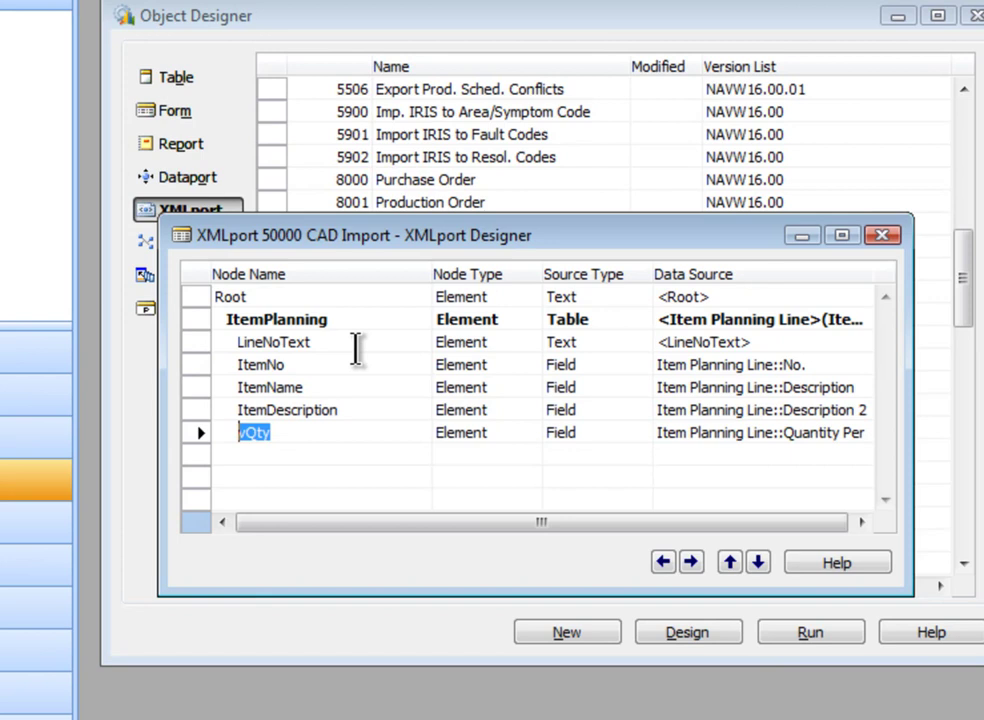
{"action": "left_click", "coordinate": [355, 346]}
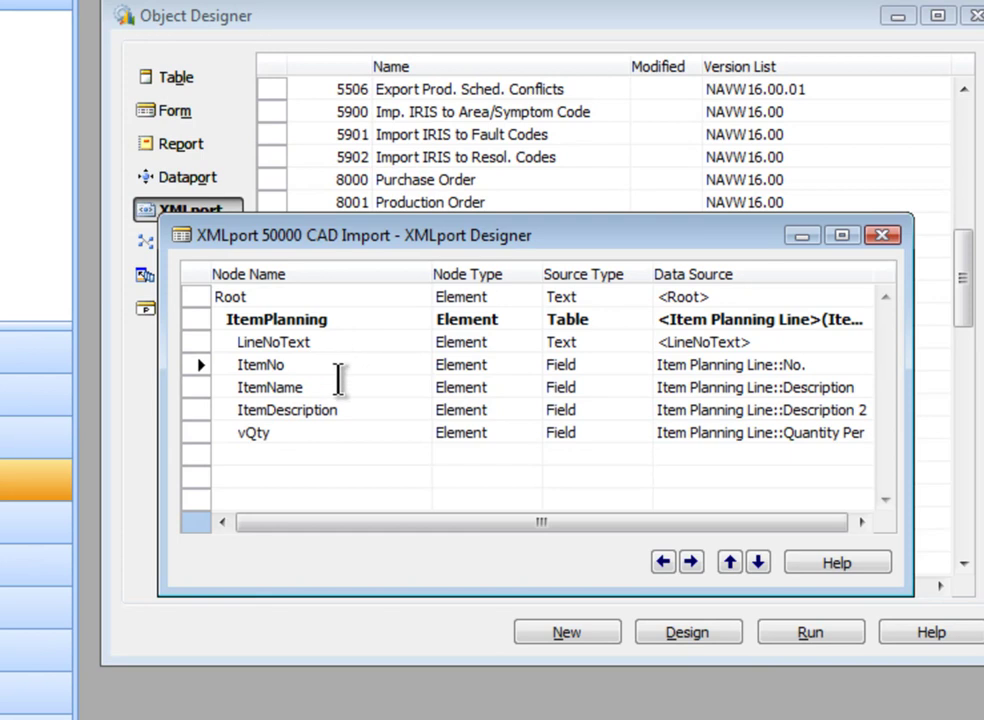
{"action": "left_click", "coordinate": [341, 387]}
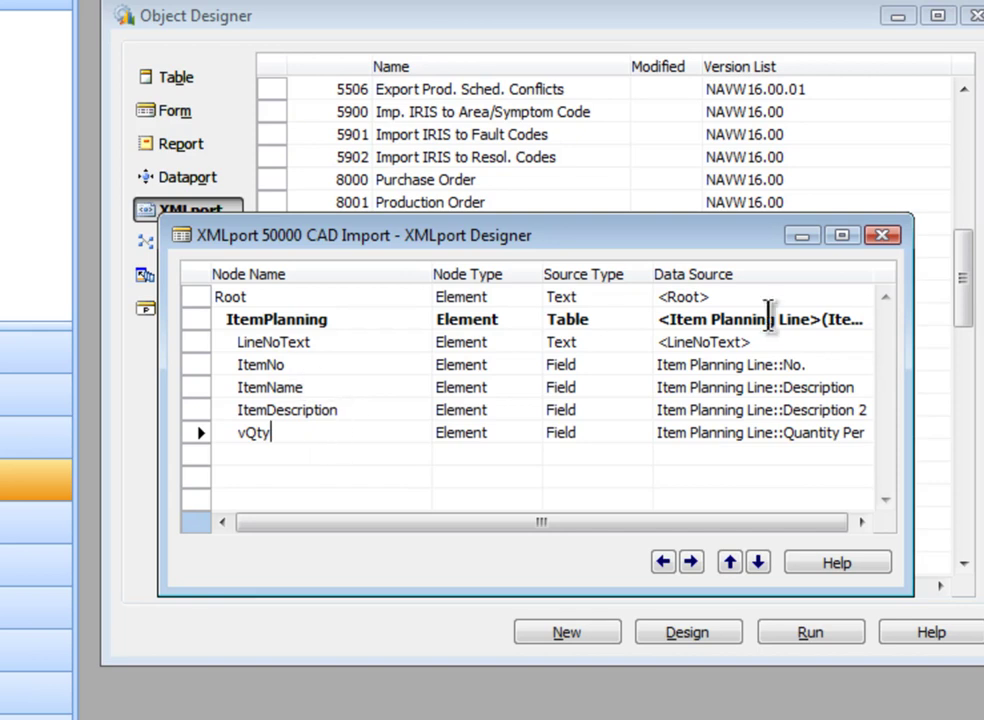
{"action": "left_click", "coordinate": [882, 235]}
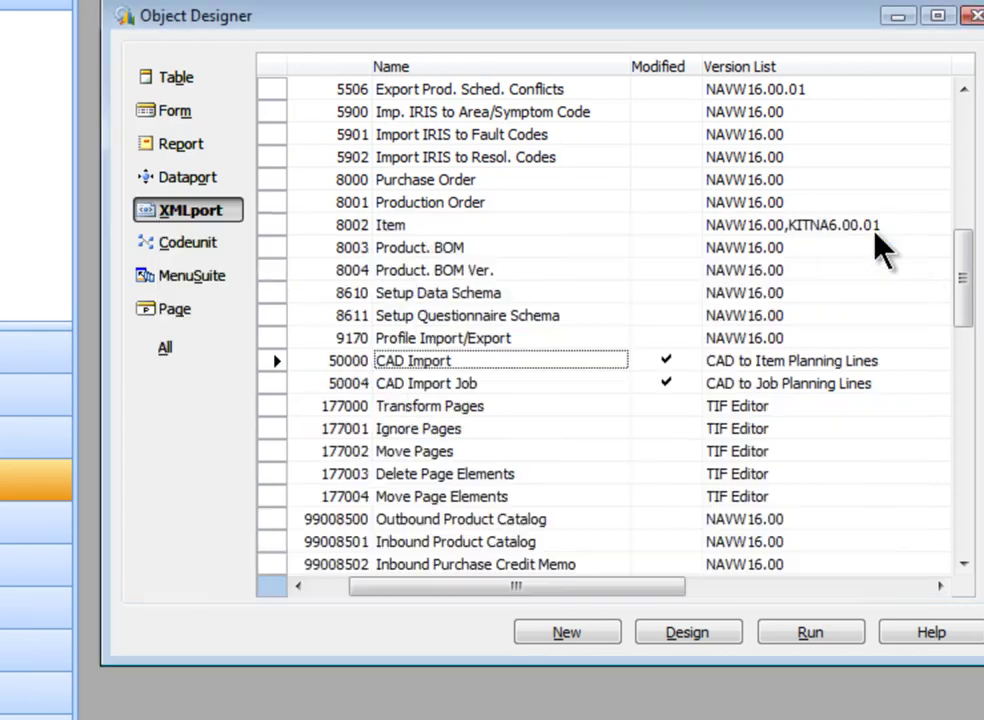
{"action": "left_click", "coordinate": [527, 388]}
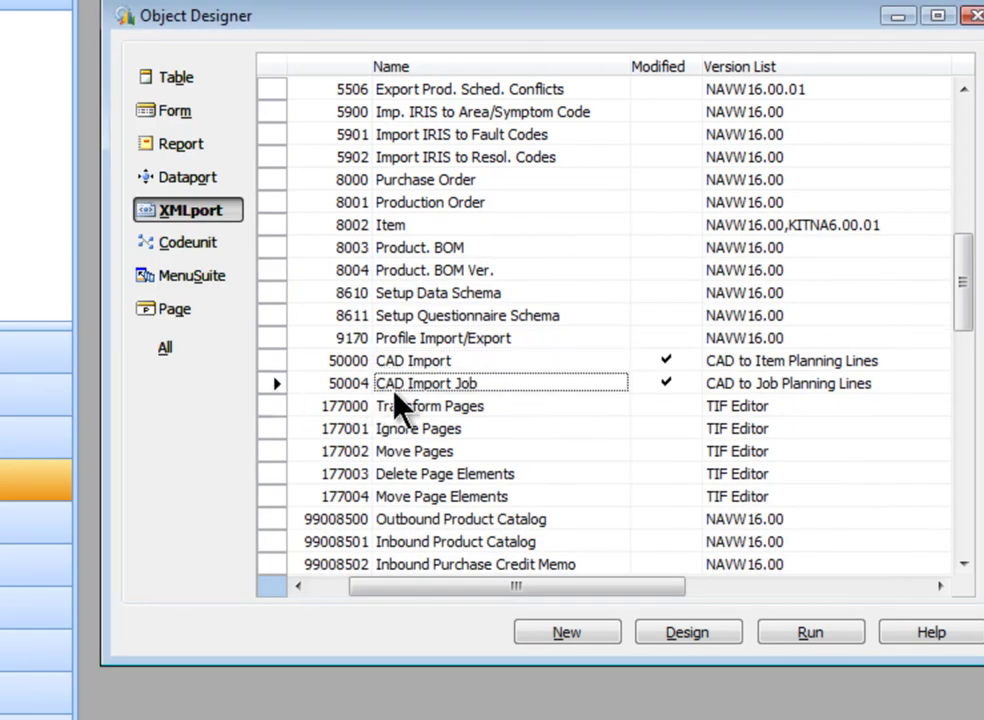
{"action": "left_click", "coordinate": [688, 633]}
{"action": "left_click_drag", "start_coordinate": [657, 180], "coordinate": [497, 124]}
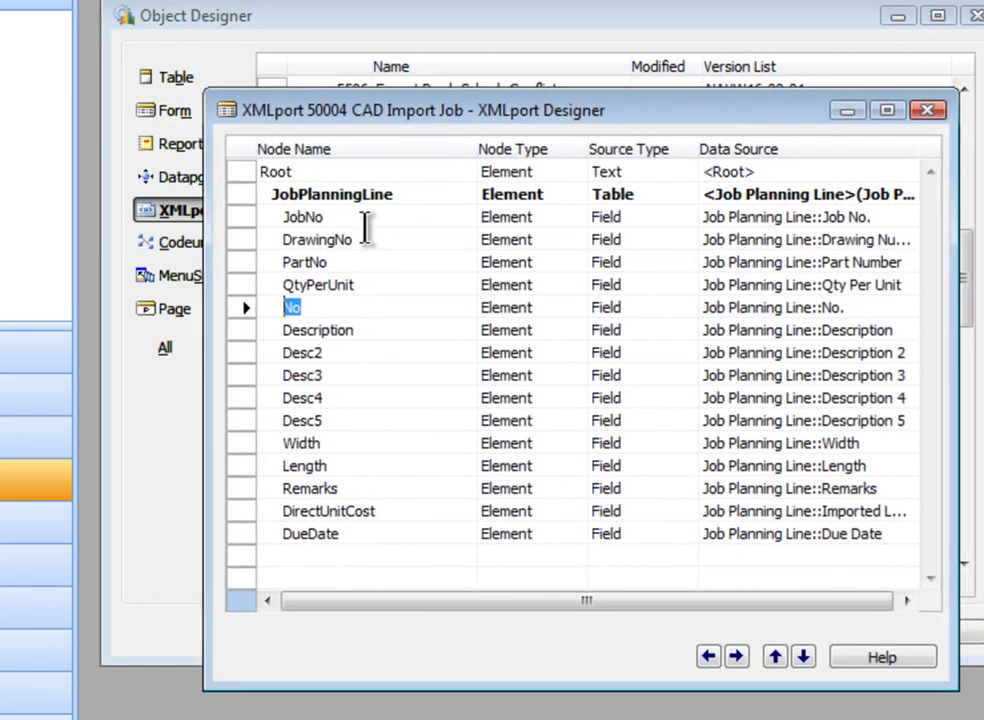
{"action": "left_click", "coordinate": [351, 220]}
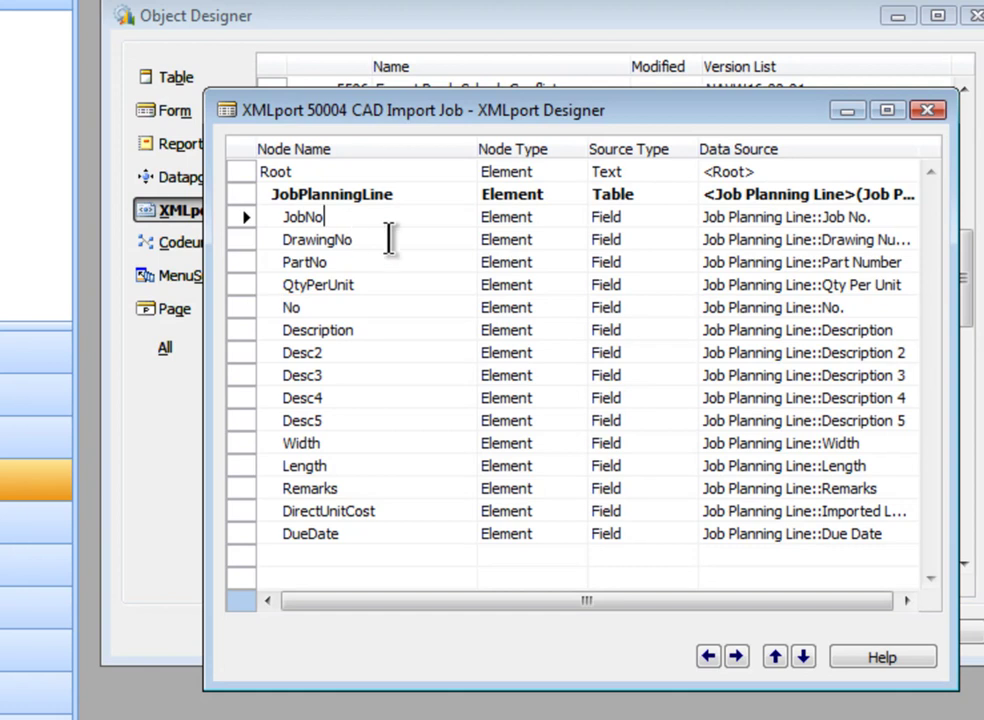
{"action": "left_click", "coordinate": [390, 238]}
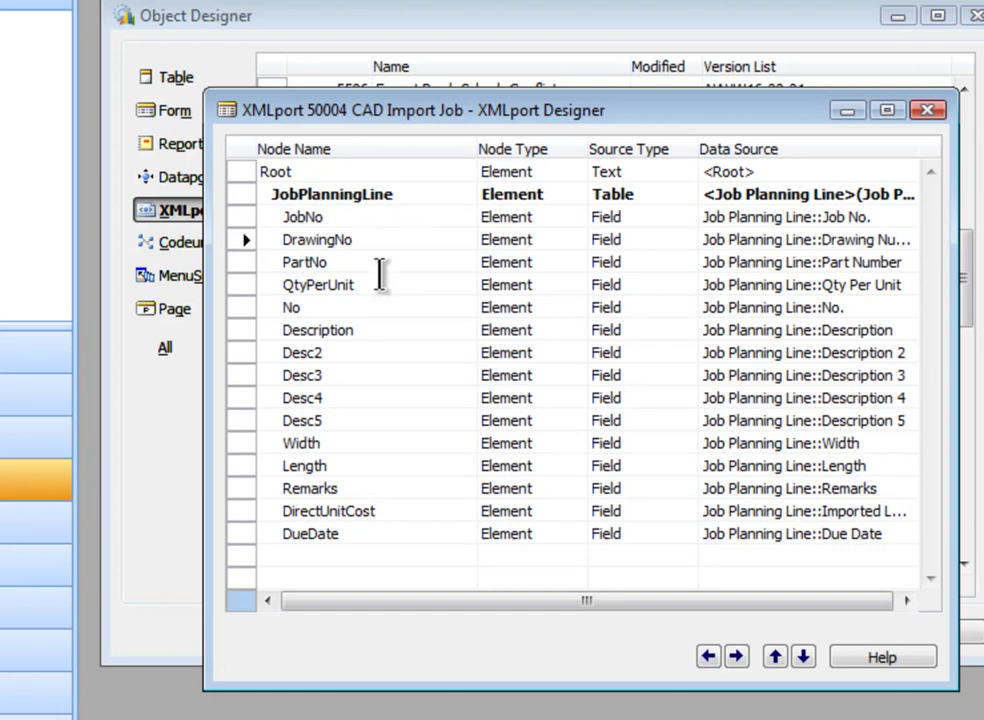
{"action": "left_click", "coordinate": [380, 268]}
{"action": "left_click", "coordinate": [388, 290]}
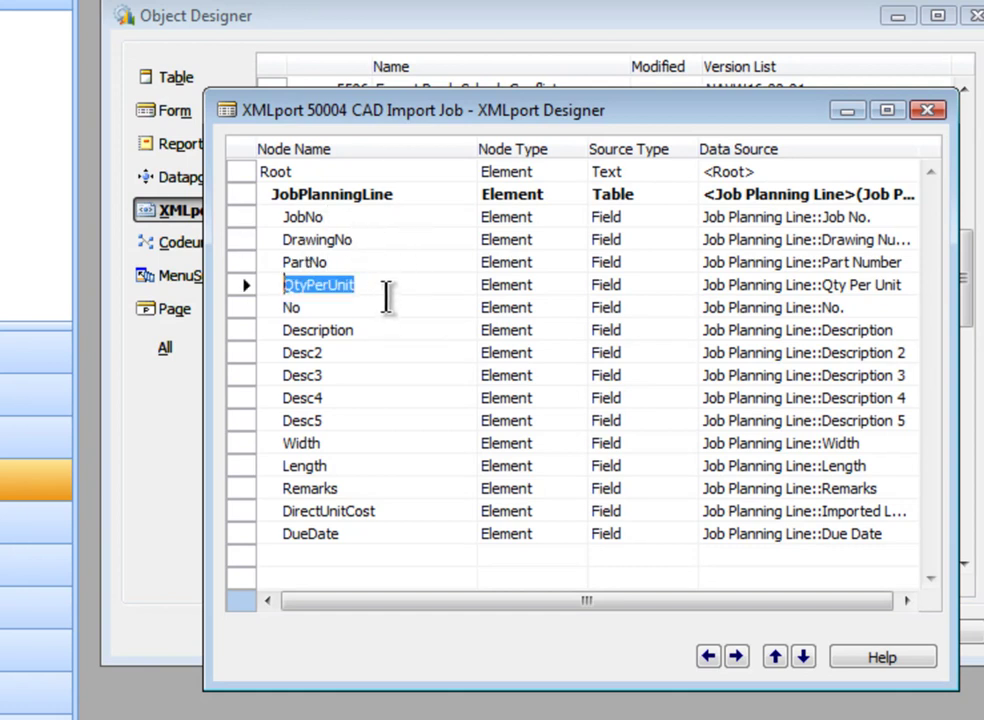
{"action": "left_click", "coordinate": [383, 312]}
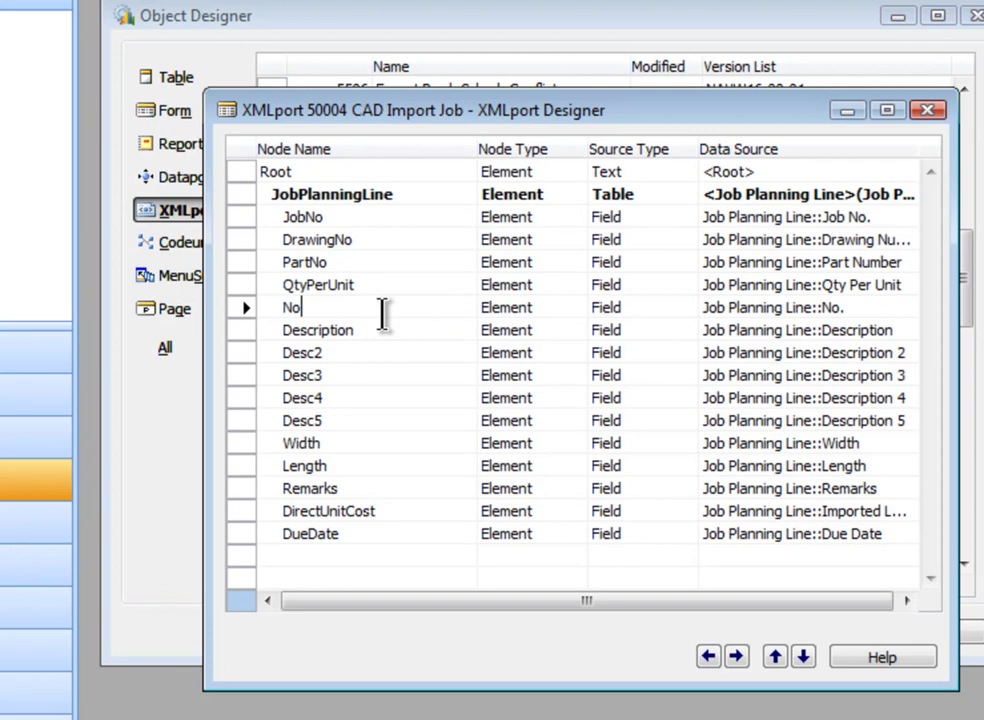
{"action": "left_click", "coordinate": [380, 336]}
{"action": "left_click", "coordinate": [345, 362]}
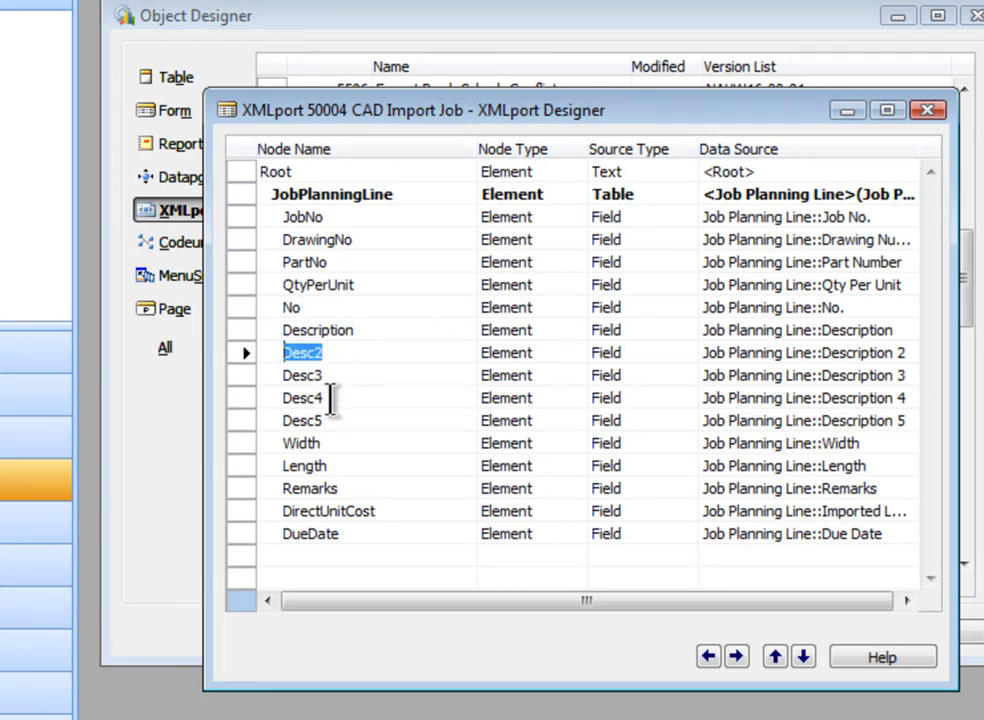
{"action": "left_click", "coordinate": [334, 421]}
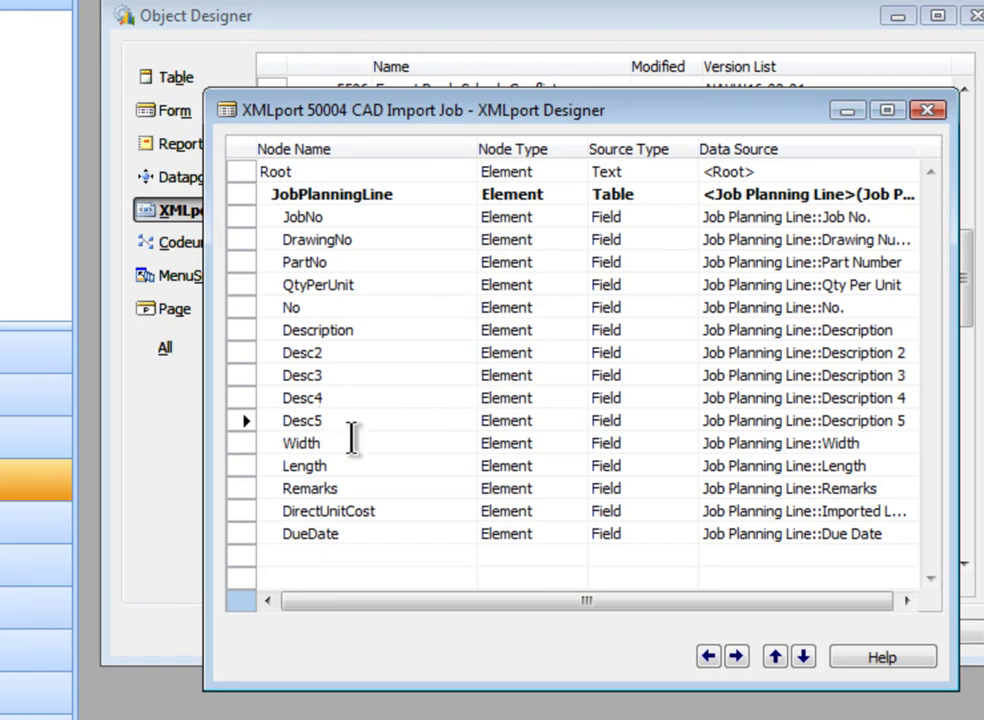
{"action": "left_click", "coordinate": [344, 445]}
{"action": "left_click", "coordinate": [345, 470]}
{"action": "left_click", "coordinate": [355, 488]}
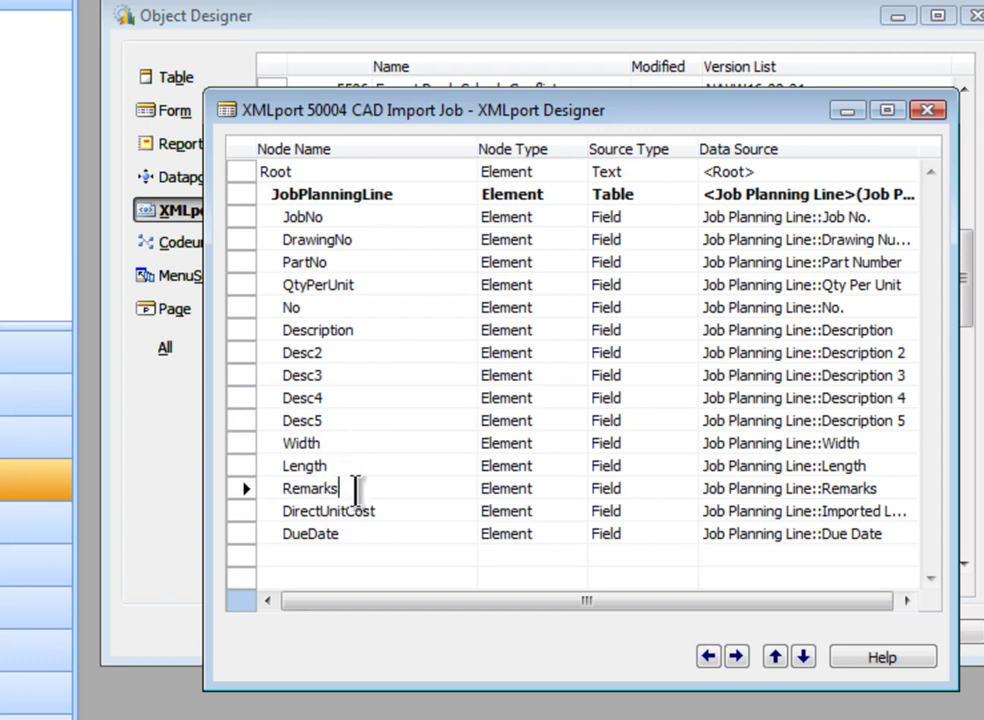
{"action": "left_click", "coordinate": [406, 514]}
{"action": "left_click", "coordinate": [372, 536]}
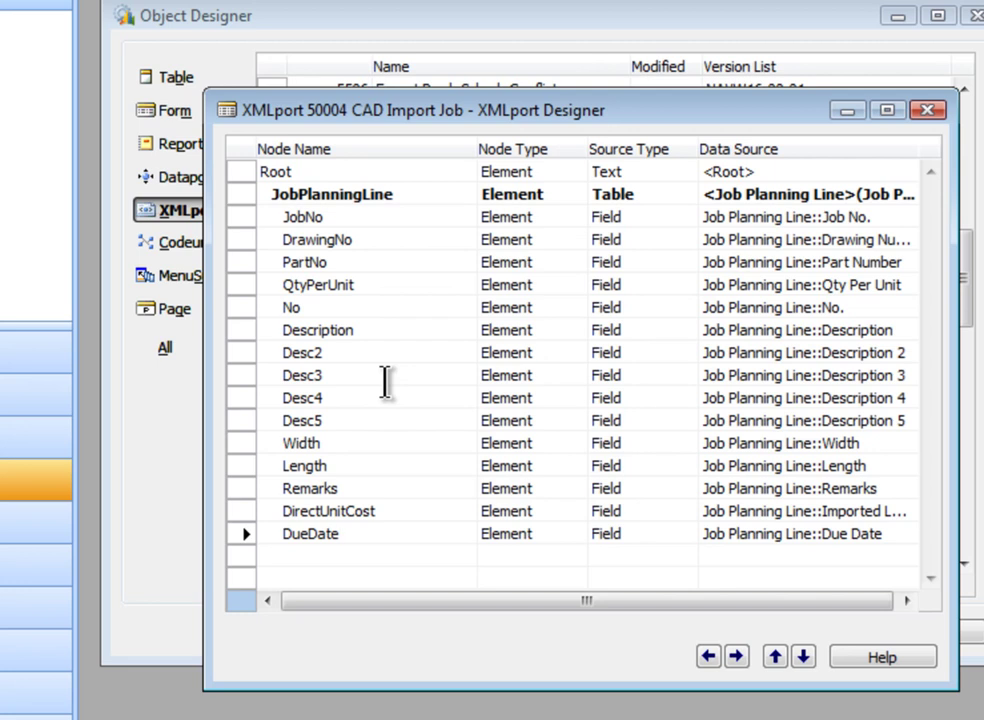
- Close the CAD Import Job XMLport layout and reselect the CAD Import XMLport
{"action": "left_click", "coordinate": [924, 111]}
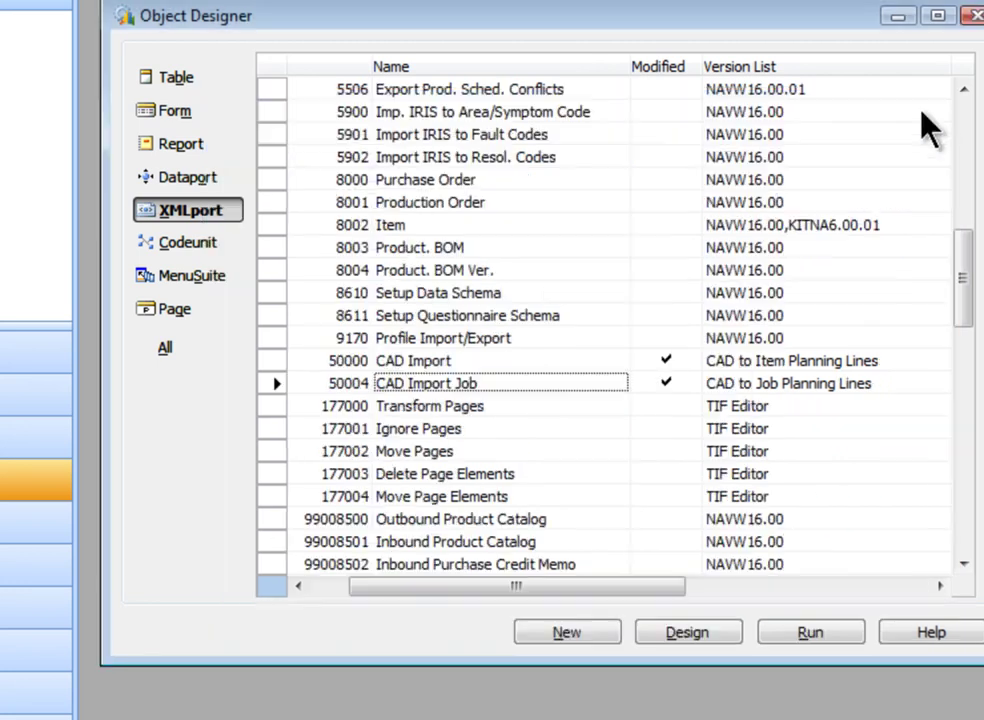
{"action": "left_click", "coordinate": [422, 362]}
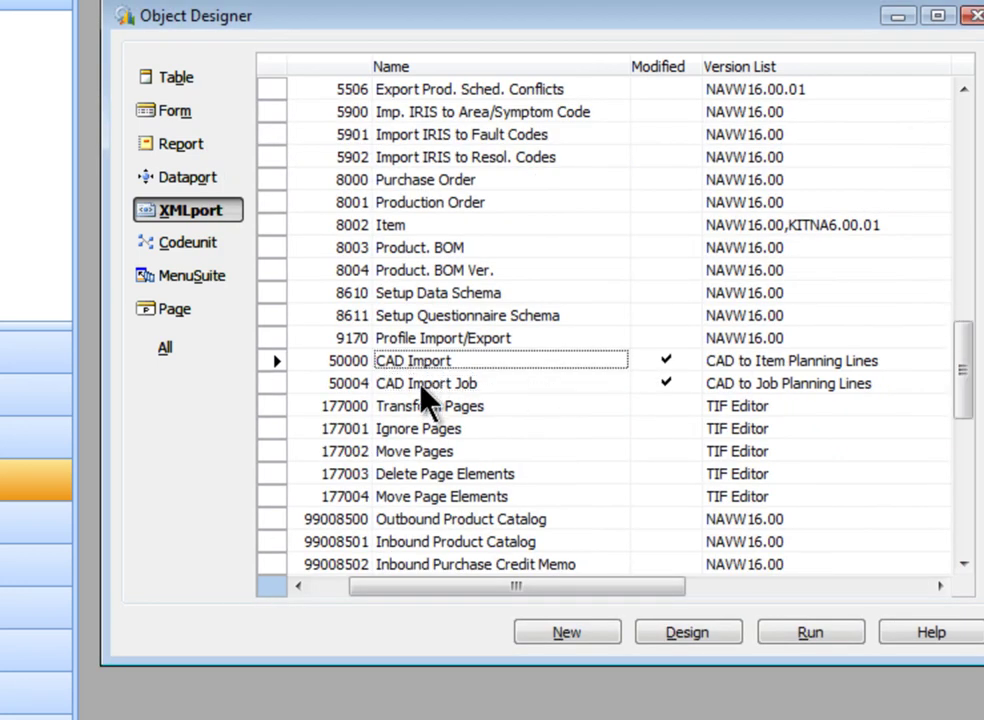
{"action": "left_click", "coordinate": [422, 386]}
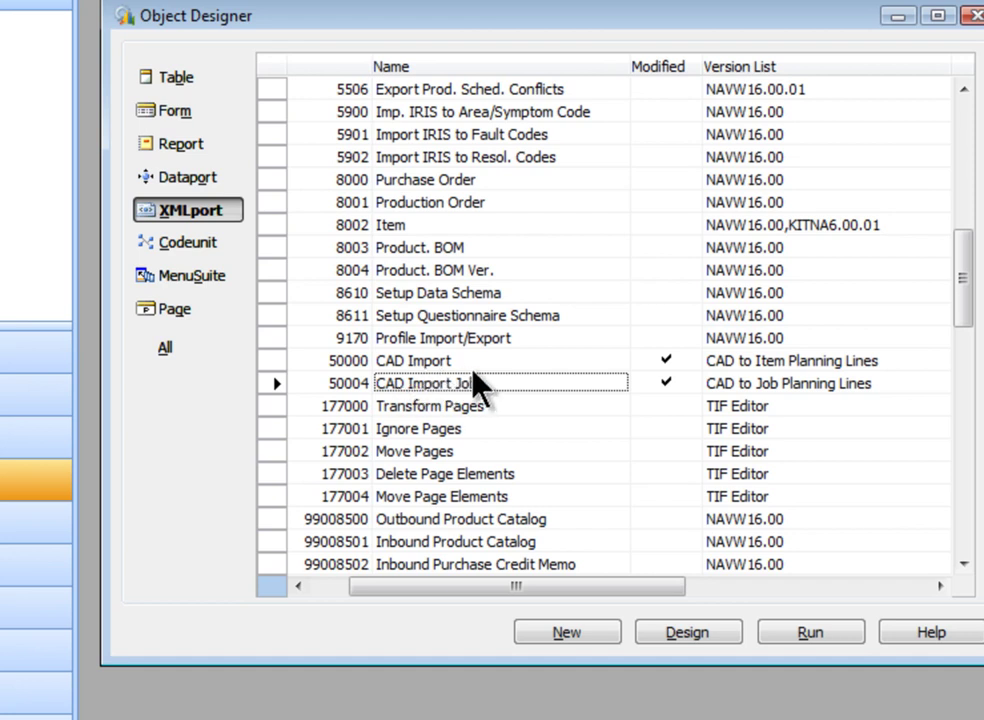
{"action": "left_click", "coordinate": [472, 370]}
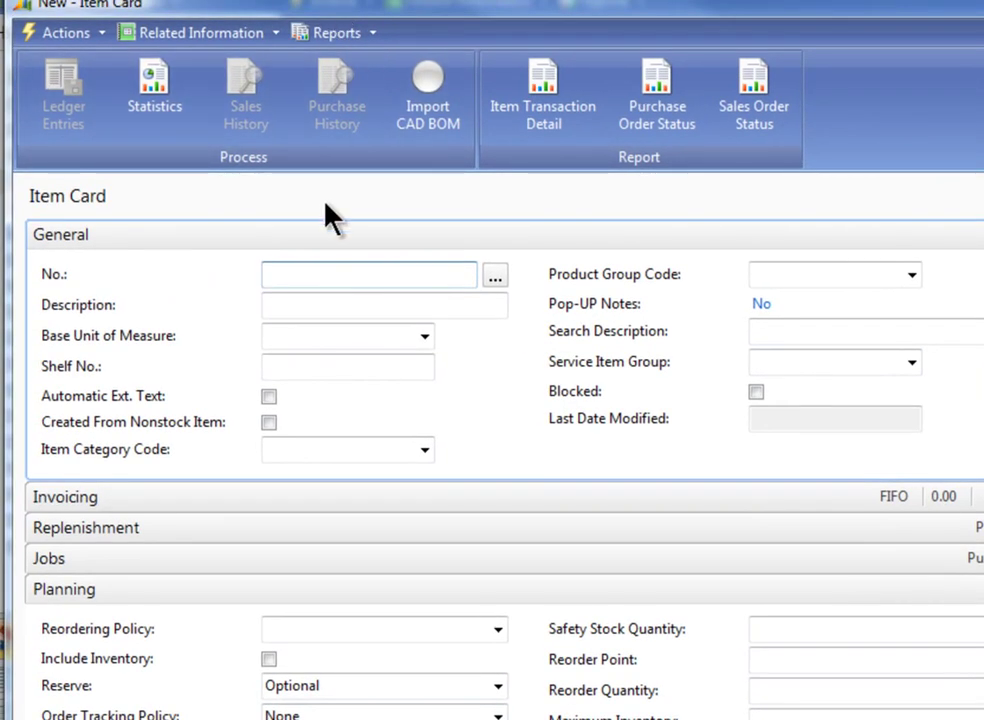
- Enter item number FG108 with description Finished Good #108 on the new Item Card
{"action": "type", "text": "FG10"}
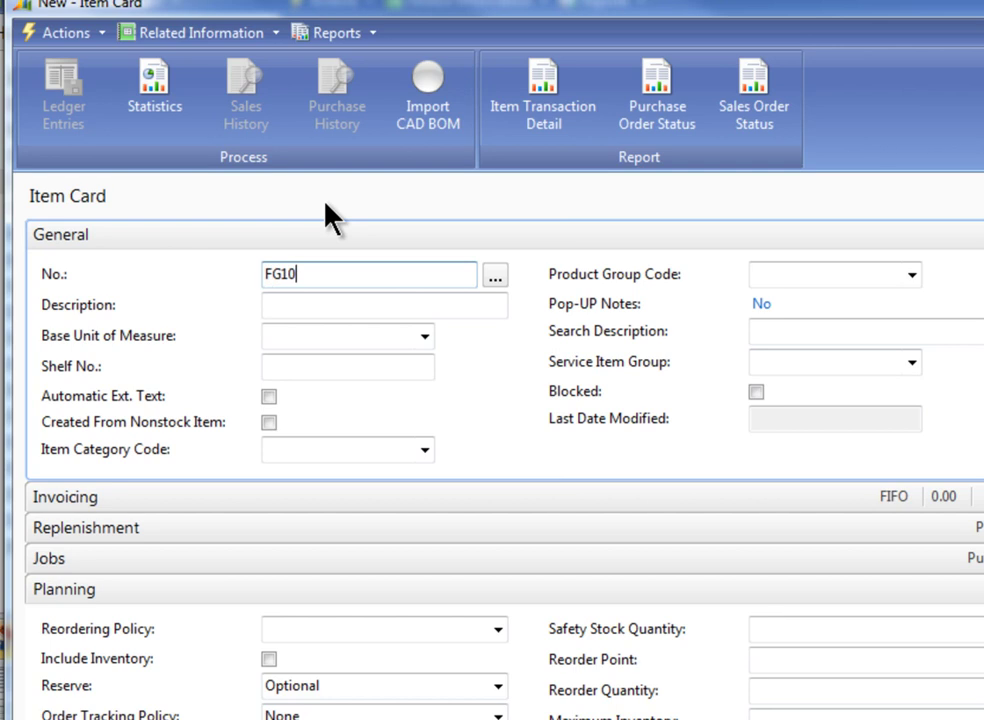
{"action": "type", "text": "8"}
{"action": "key", "text": "Tab"}
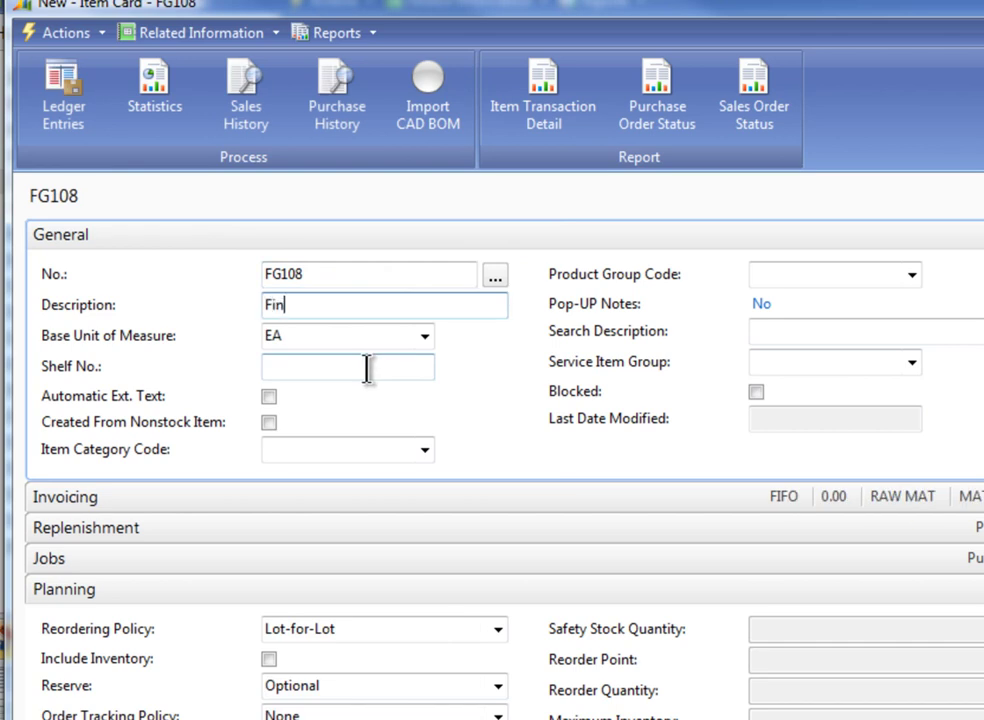
{"action": "type", "text": "Finished Good #108"}
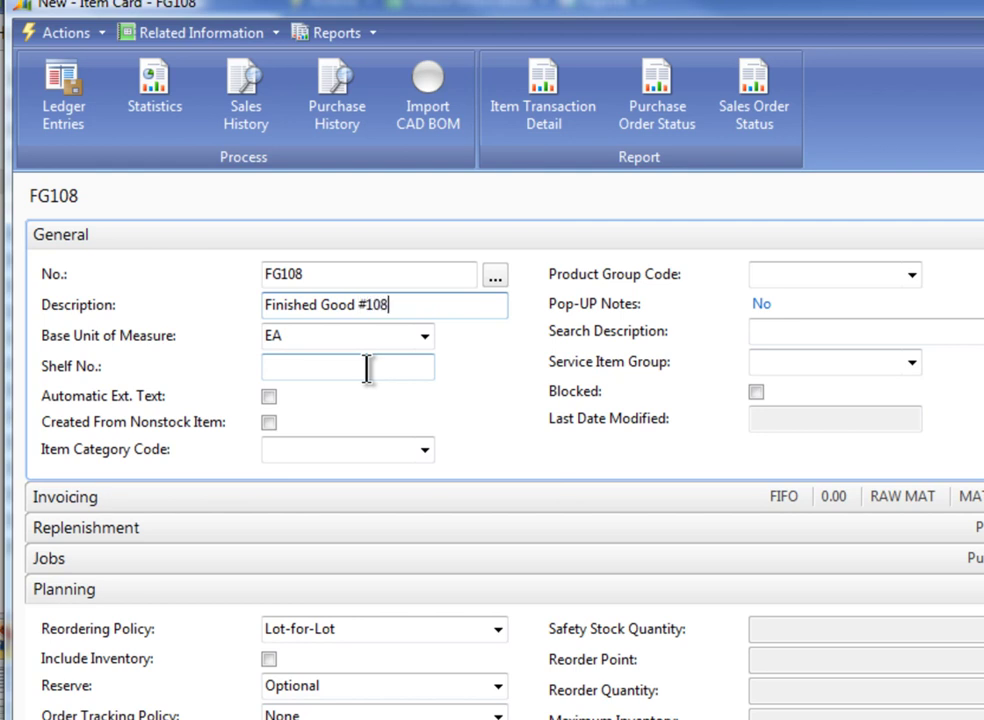
{"action": "key", "text": "Tab"}
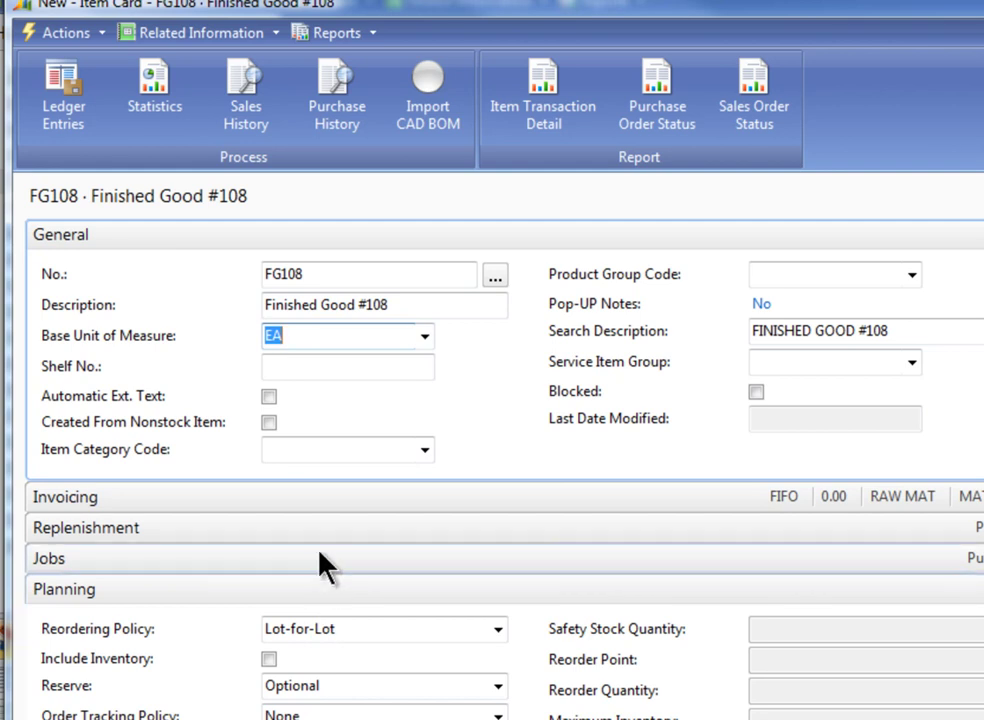
- Open the Item Router Tasks list for item FG108 and move it beside the item card
{"action": "left_click", "coordinate": [190, 32]}
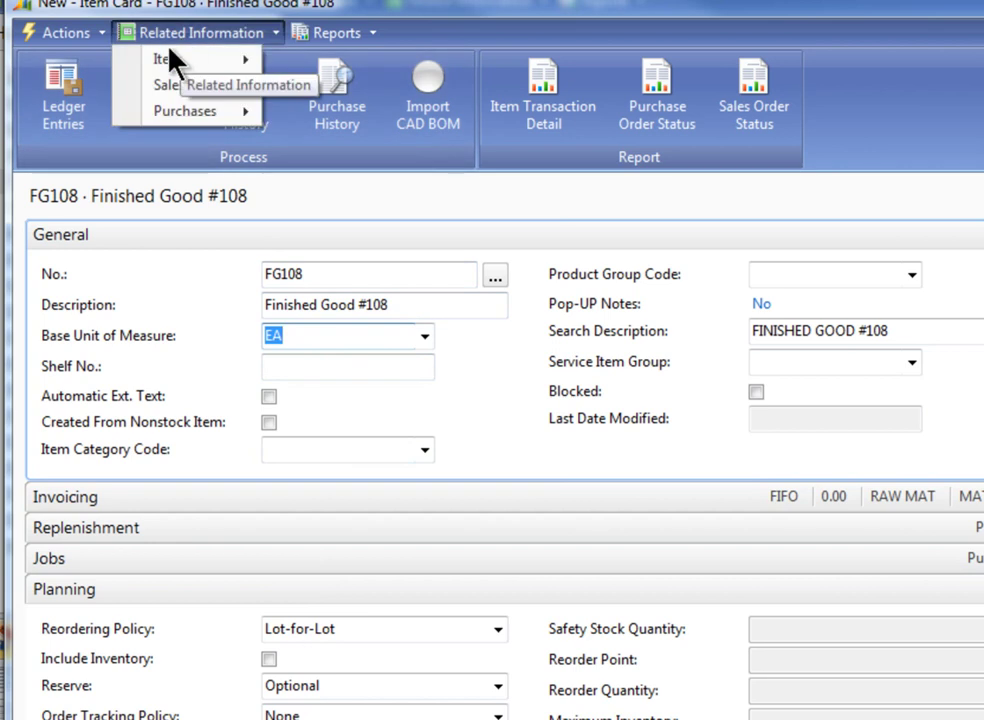
{"action": "mouse_move", "coordinate": [168, 62]}
{"action": "mouse_move", "coordinate": [362, 510]}
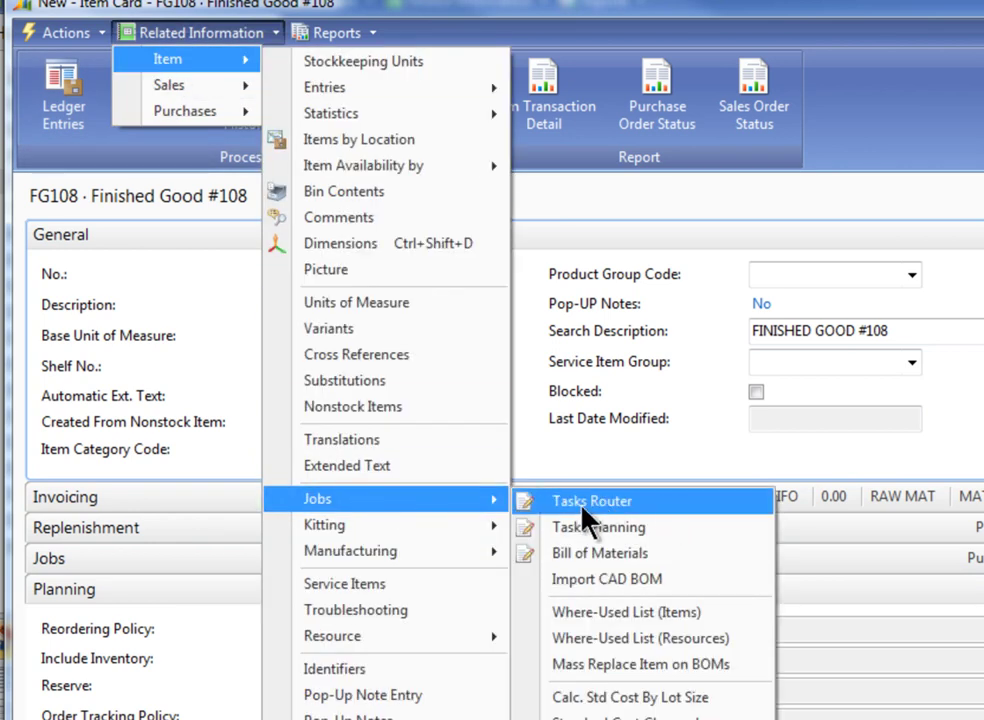
{"action": "left_click", "coordinate": [638, 505]}
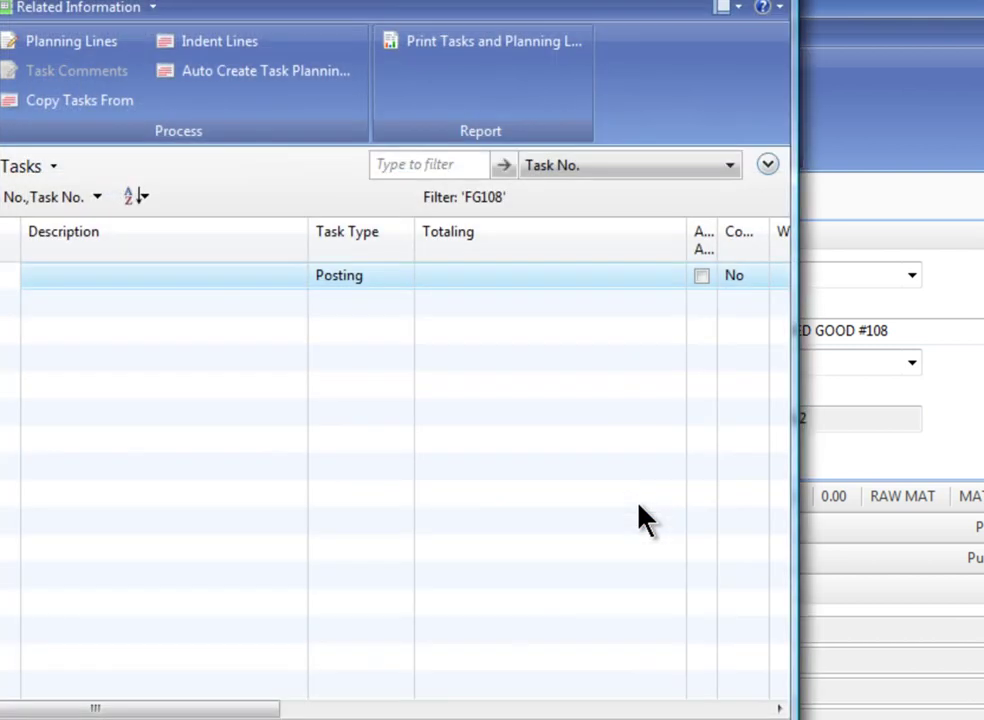
{"action": "left_click_drag", "start_coordinate": [316, 2], "coordinate": [645, 2]}
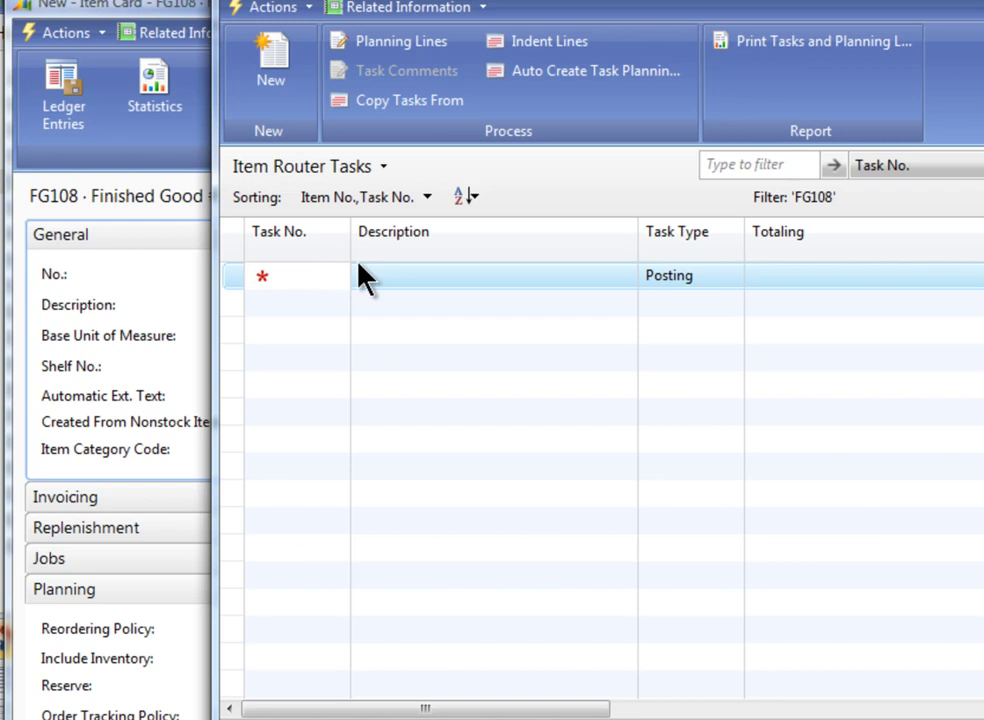
- Copy the router tasks from item FG103 into FG108
{"action": "left_click", "coordinate": [397, 108]}
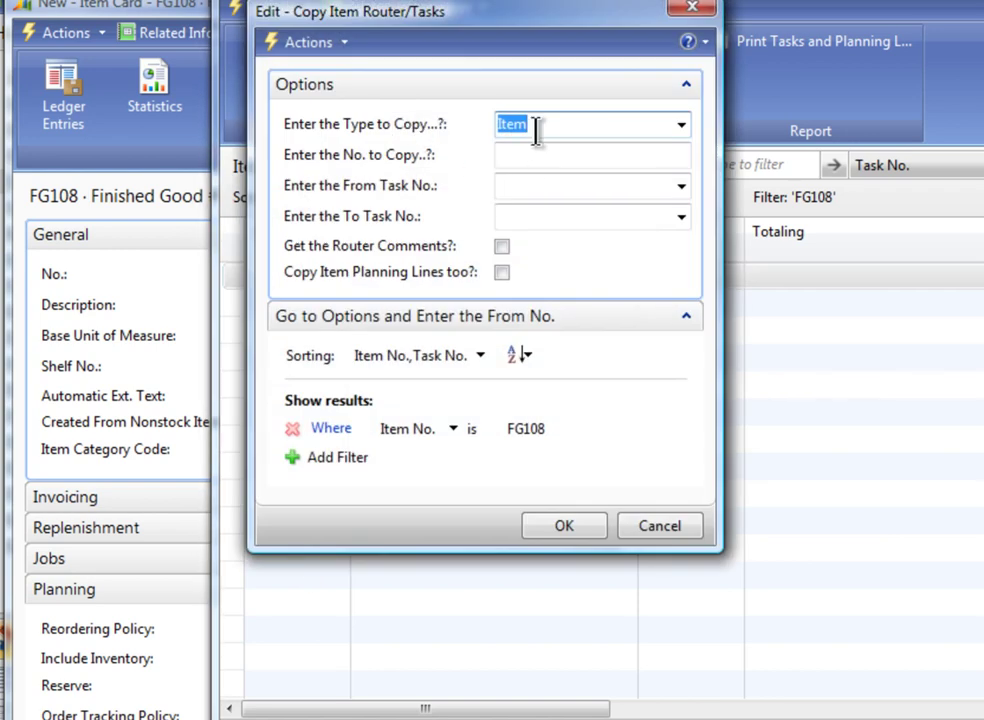
{"action": "left_click", "coordinate": [553, 154]}
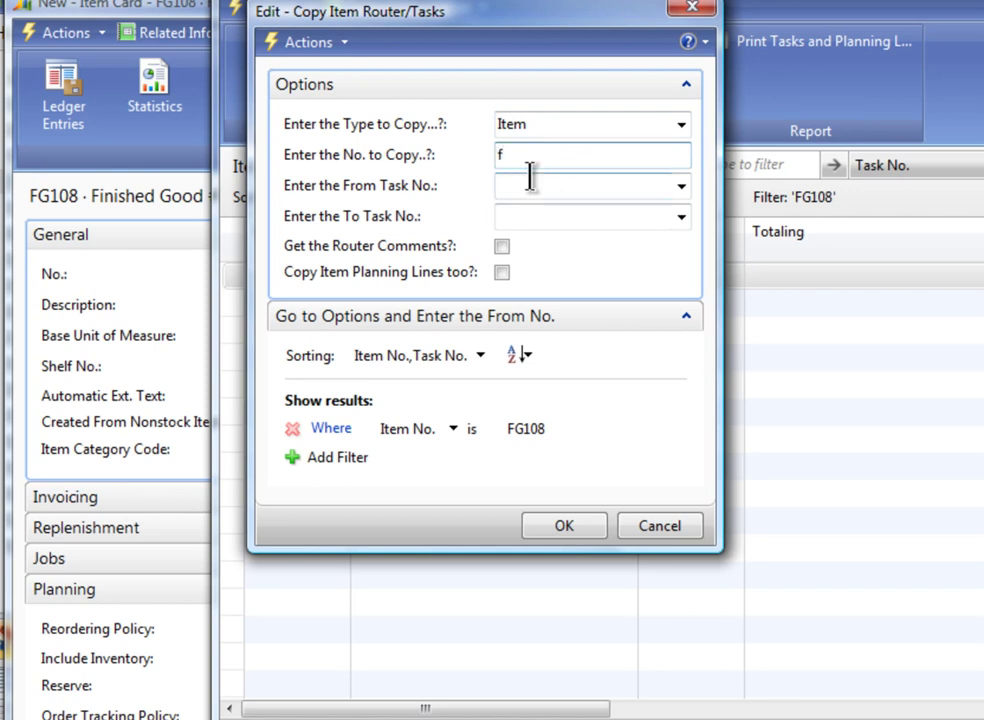
{"action": "type", "text": "fg103"}
{"action": "left_click", "coordinate": [530, 180]}
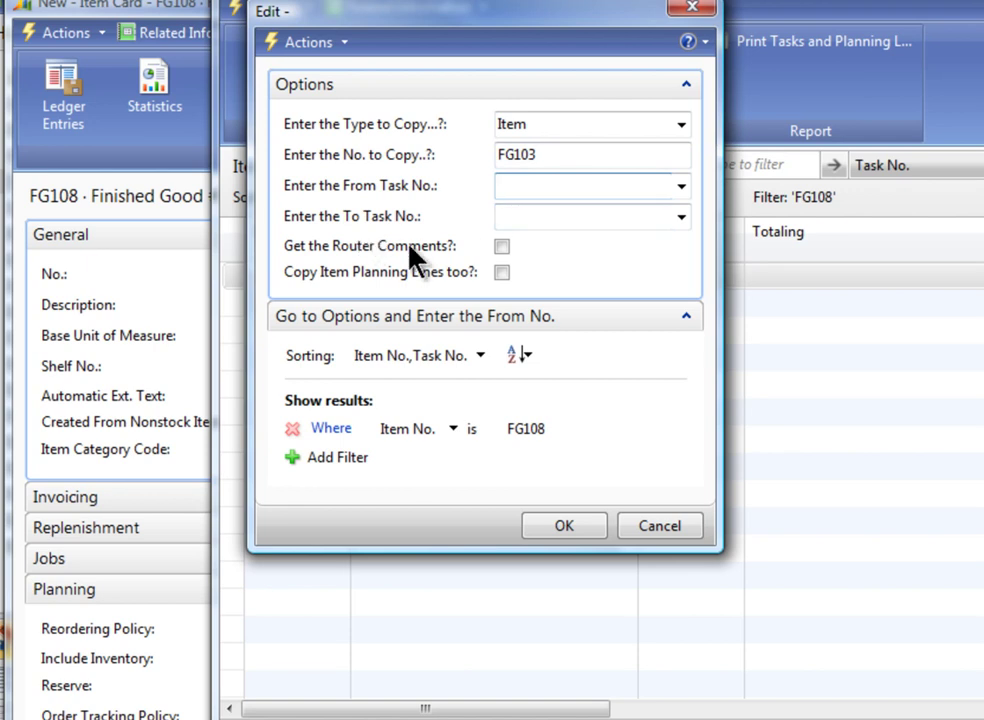
{"action": "left_click", "coordinate": [560, 527]}
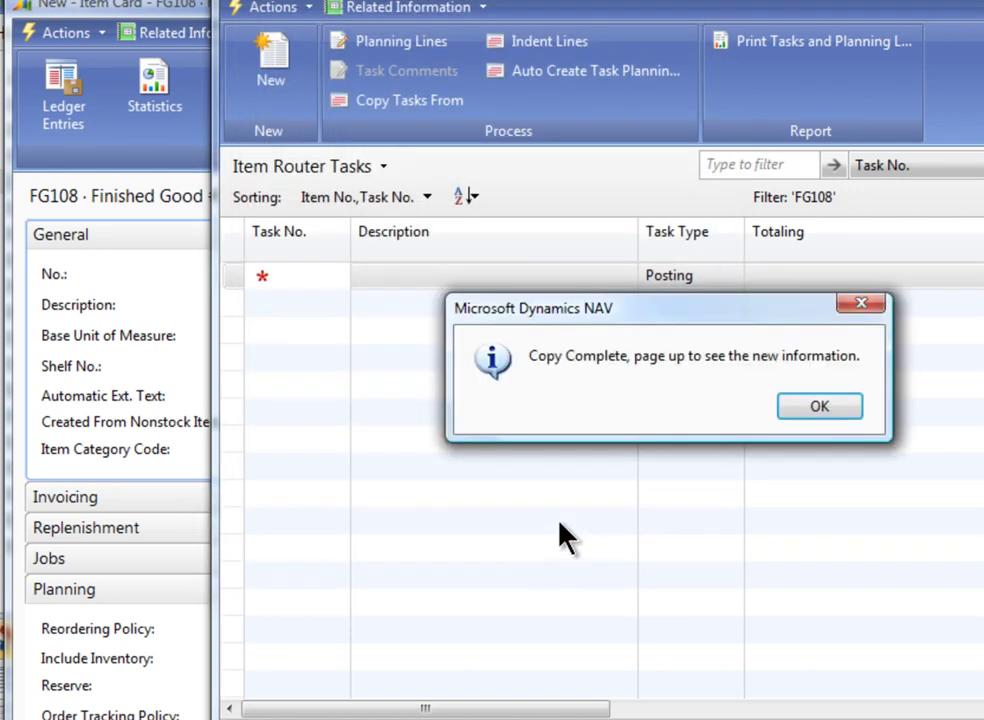
- Dismiss Copy Complete and review the copied Design, Cutting, Bending, Welding and Polishing tasks
{"action": "left_click", "coordinate": [796, 411]}
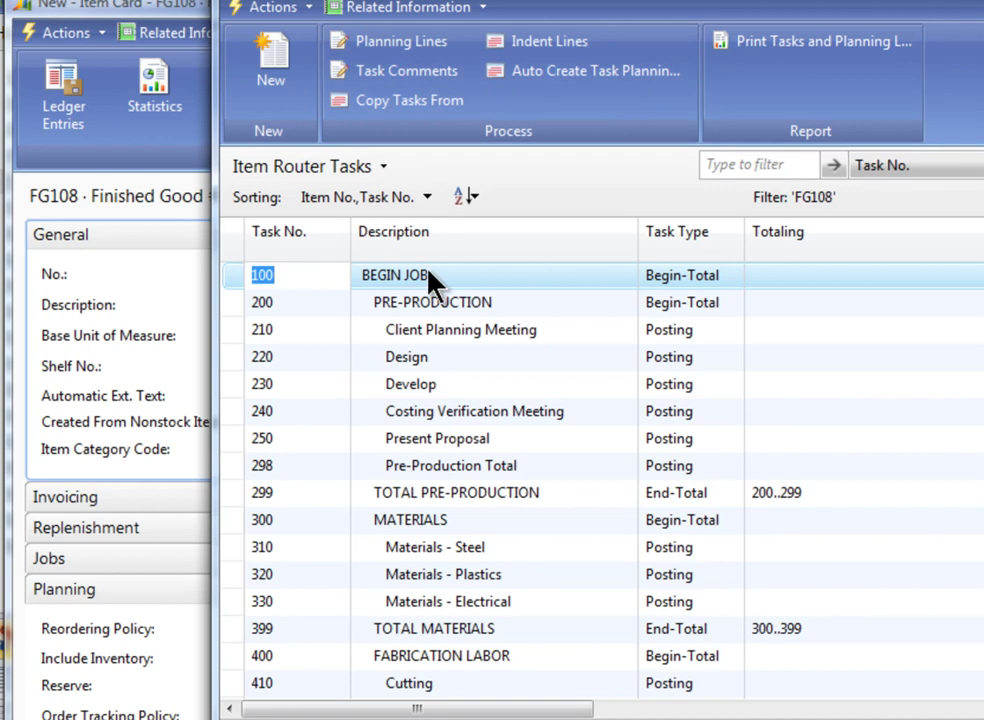
{"action": "left_click", "coordinate": [466, 329]}
{"action": "left_click", "coordinate": [423, 357]}
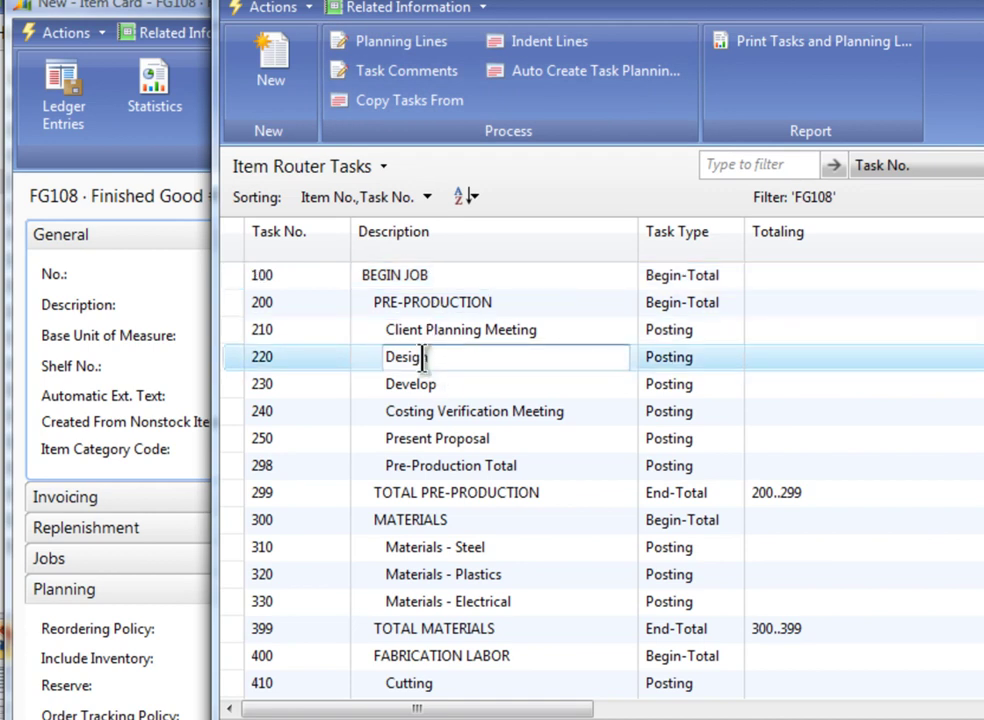
{"action": "scroll", "coordinate": [425, 372], "scroll_direction": "down", "scroll_amount": 4}
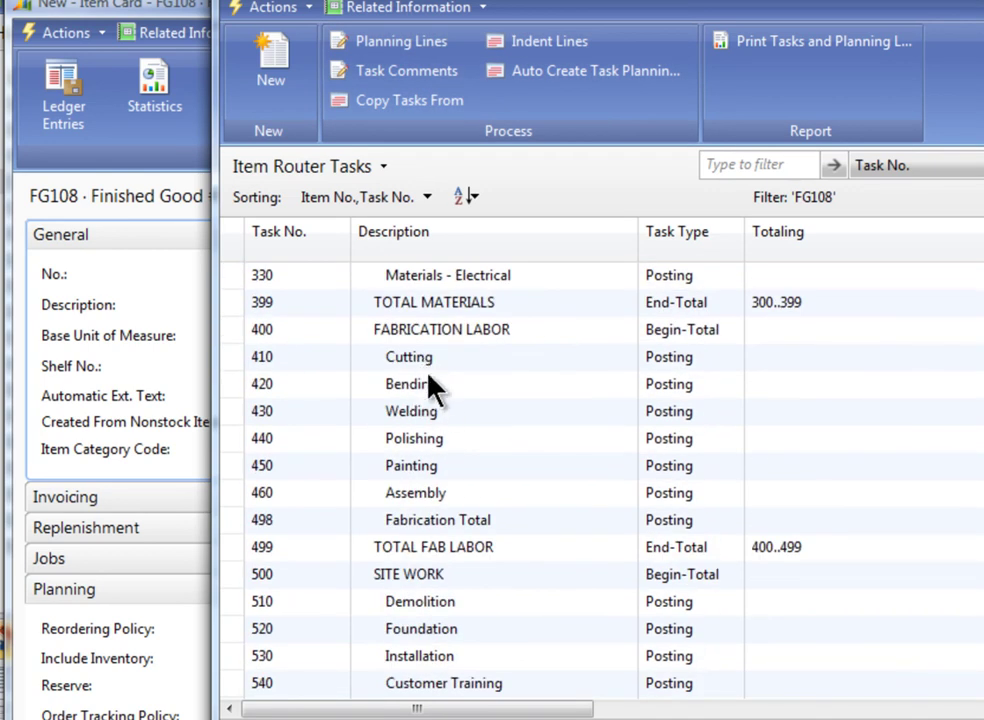
{"action": "left_click", "coordinate": [432, 359]}
{"action": "left_click", "coordinate": [440, 384]}
{"action": "left_click", "coordinate": [440, 411]}
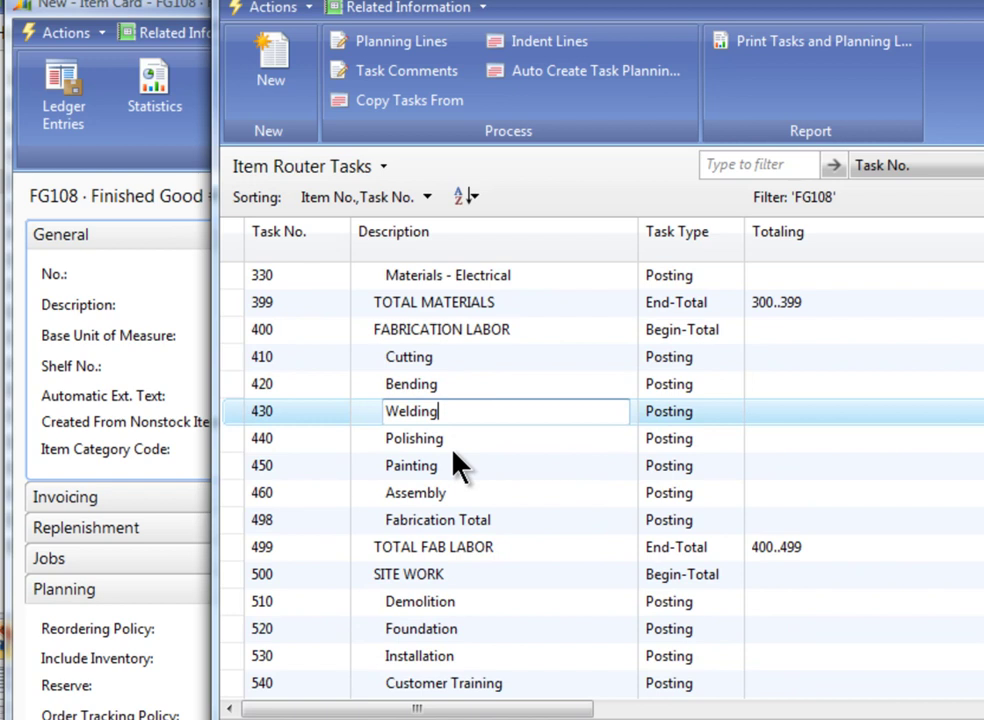
{"action": "left_click", "coordinate": [451, 447]}
{"action": "scroll", "coordinate": [456, 455], "scroll_direction": "up", "scroll_amount": 2}
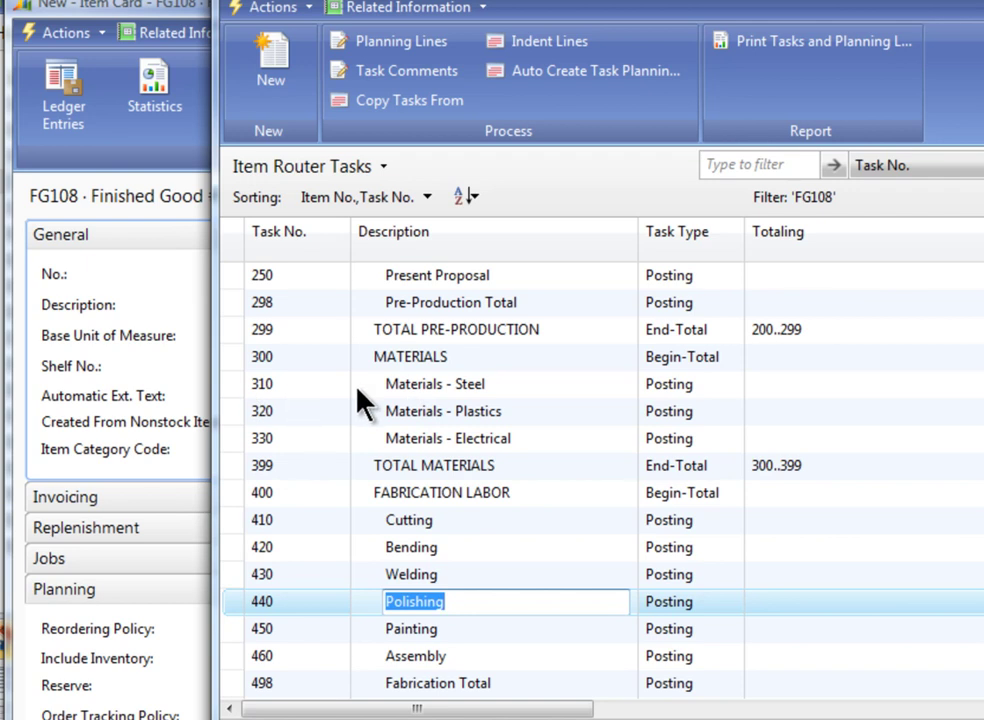
{"action": "left_click", "coordinate": [395, 384]}
{"action": "left_click", "coordinate": [520, 413]}
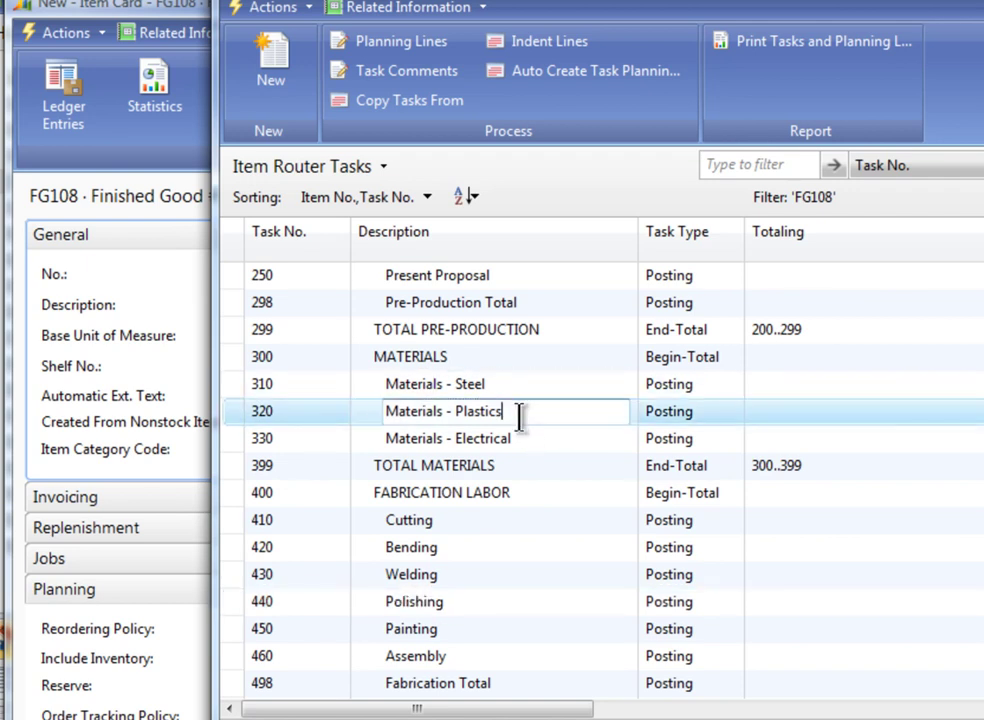
{"action": "left_click", "coordinate": [527, 442]}
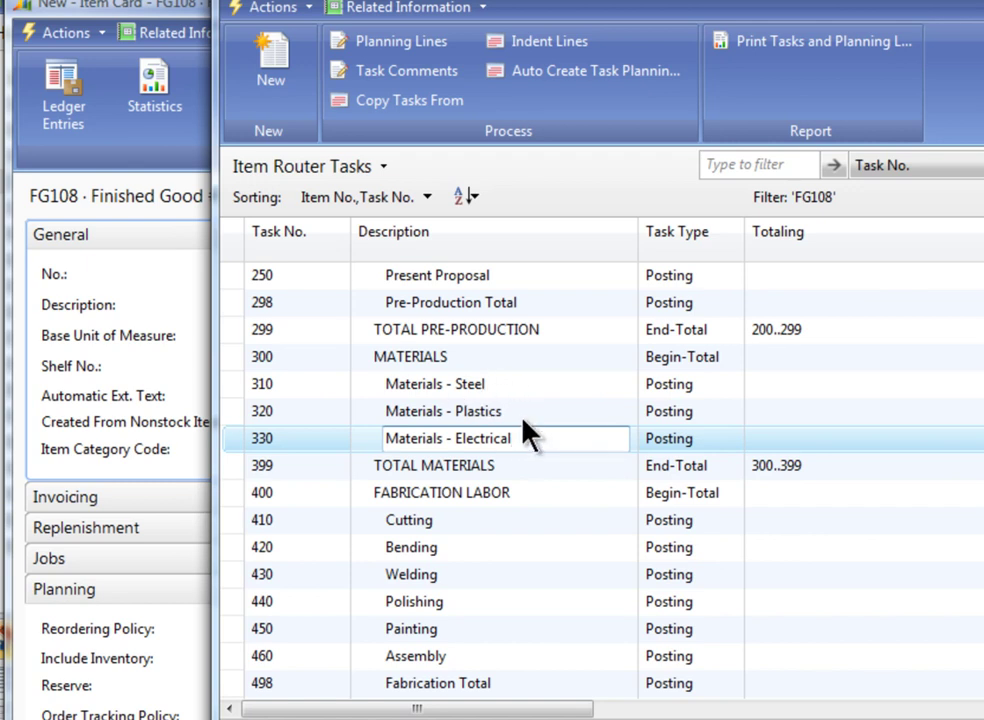
{"action": "left_click", "coordinate": [472, 522]}
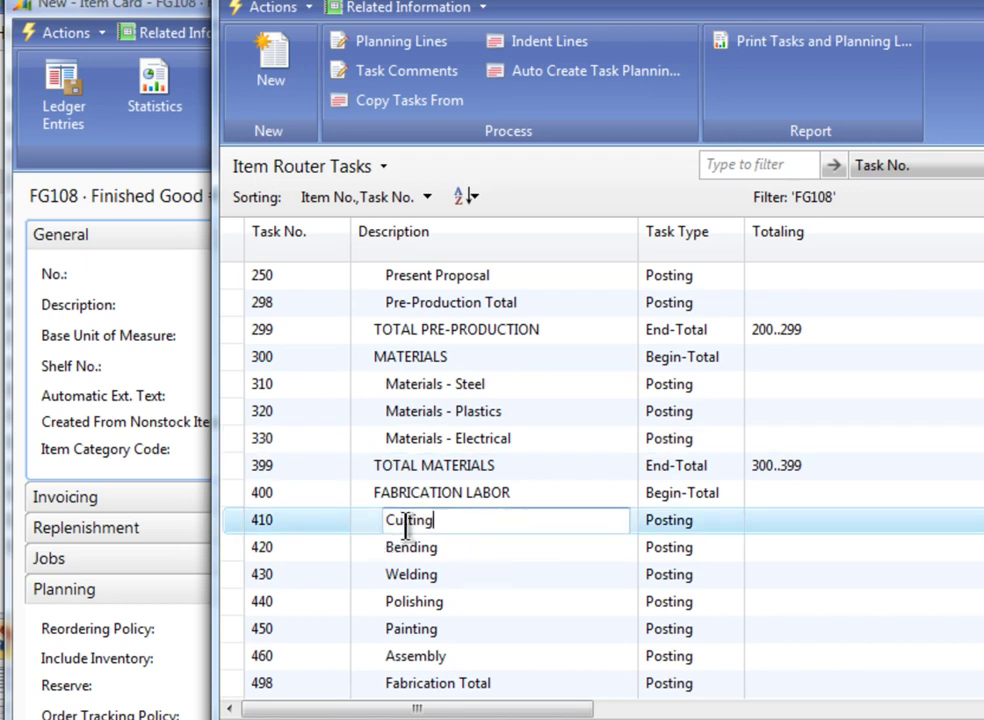
{"action": "left_click", "coordinate": [459, 548]}
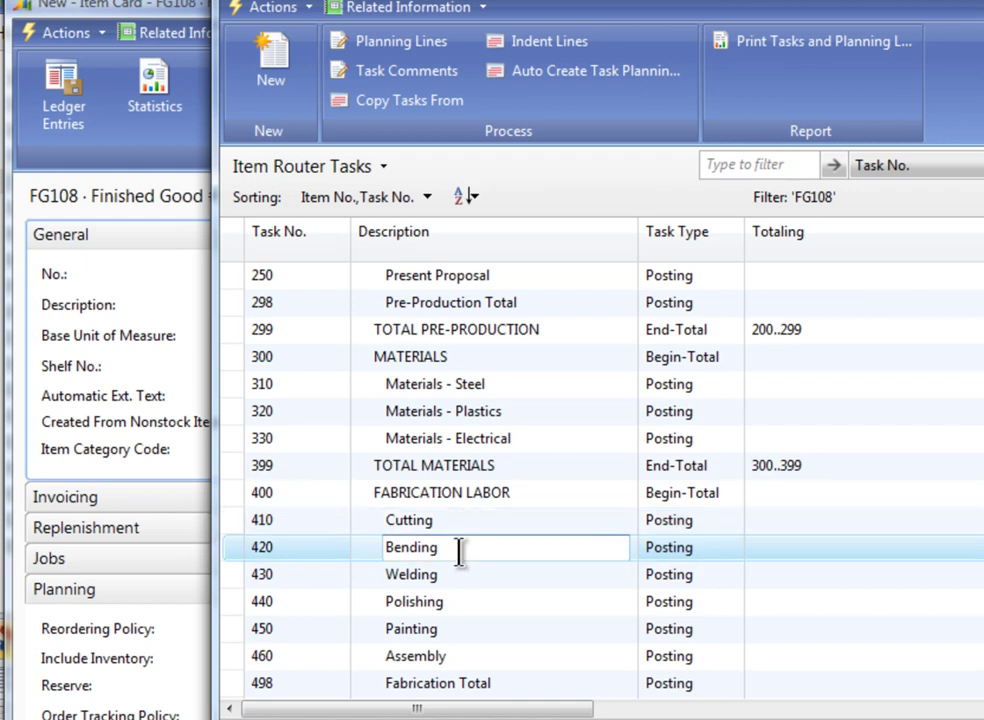
{"action": "left_click", "coordinate": [462, 575]}
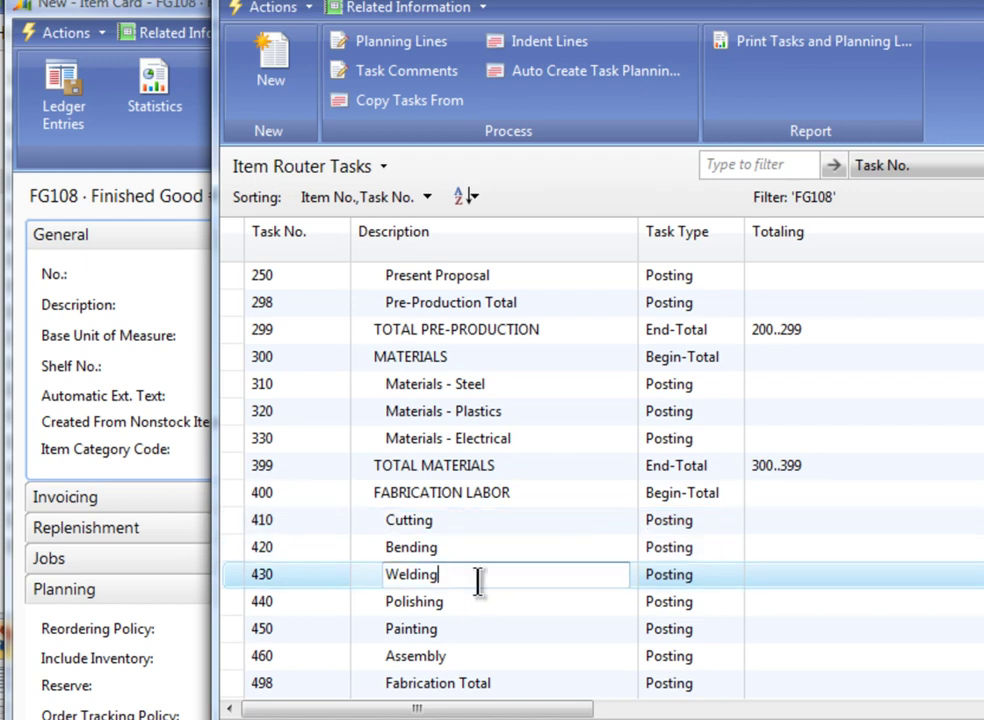
{"action": "left_click", "coordinate": [455, 629]}
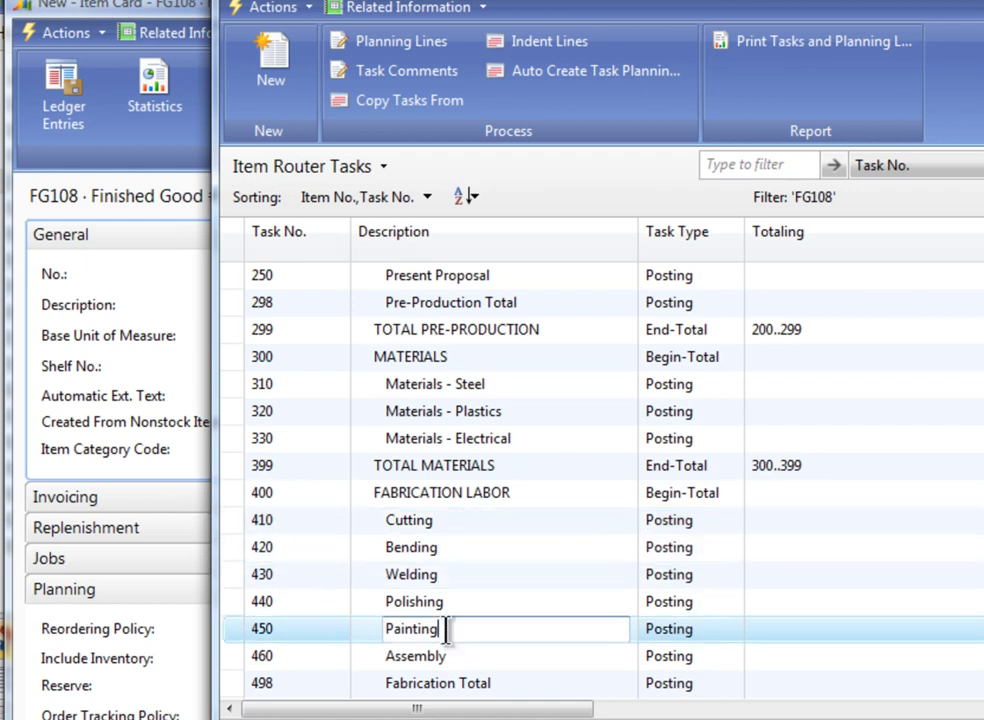
{"action": "left_click", "coordinate": [446, 522]}
{"action": "left_click", "coordinate": [457, 547]}
{"action": "left_click", "coordinate": [457, 574]}
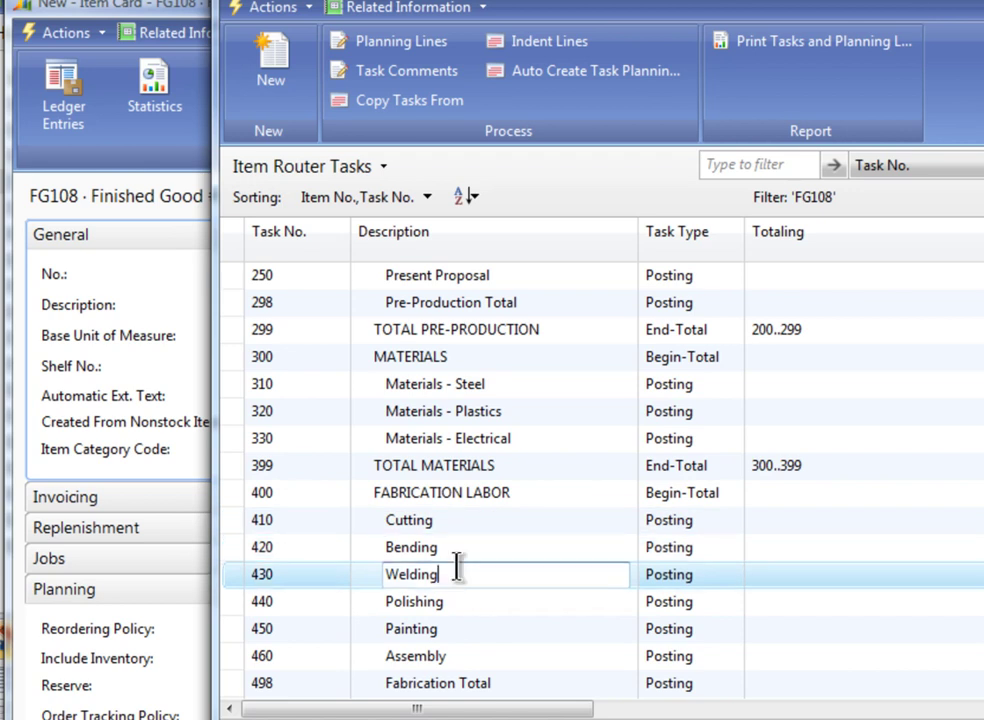
{"action": "left_click", "coordinate": [460, 600]}
{"action": "left_click", "coordinate": [452, 630]}
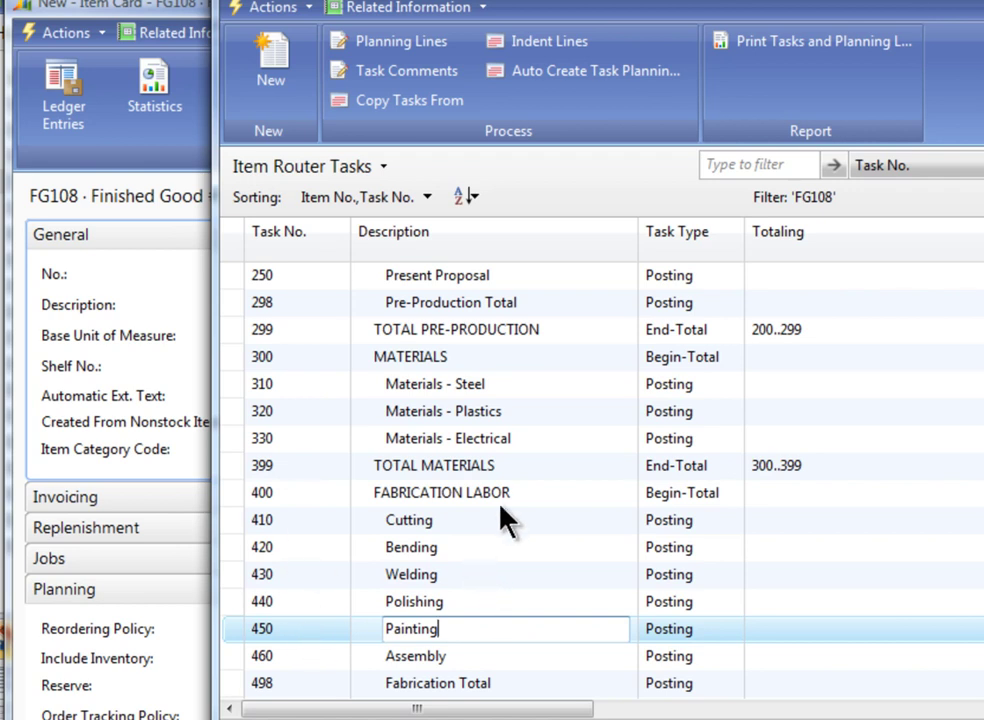
{"action": "left_click", "coordinate": [480, 388]}
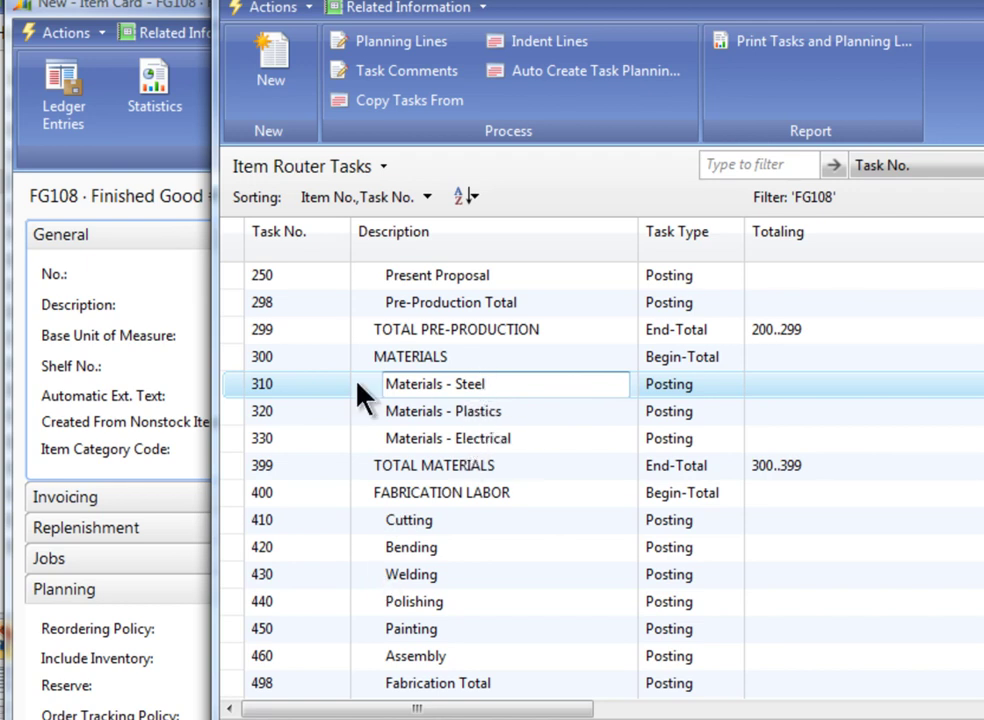
{"action": "left_click", "coordinate": [477, 527]}
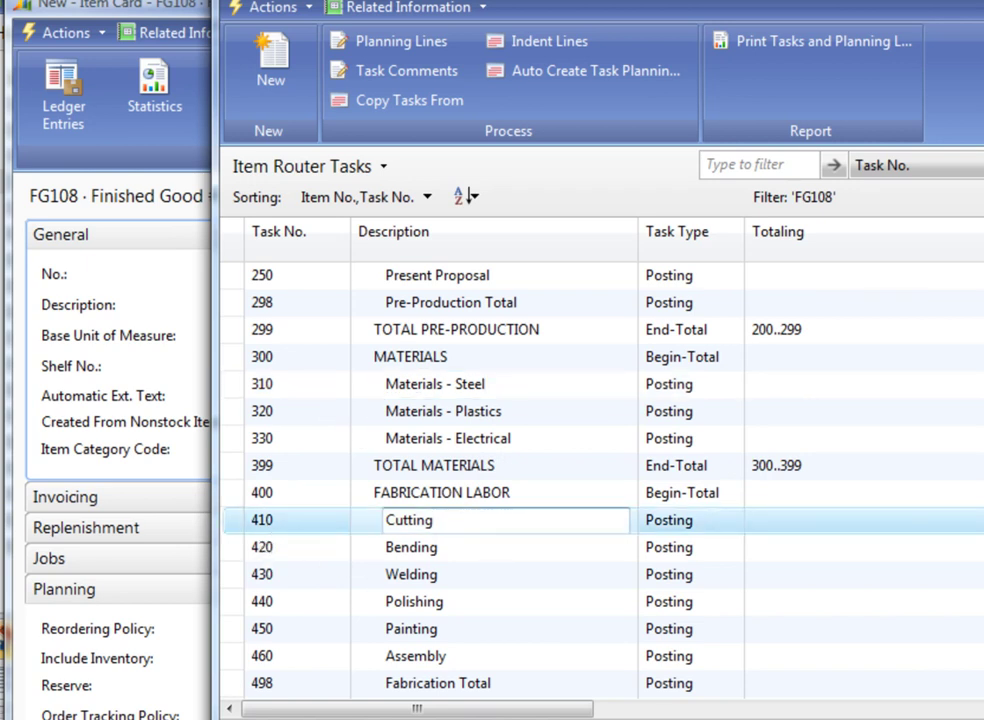
- Close Item Router Tasks and run Import CAD BOM for parent FG108 under task 410 Cutting
{"action": "key", "text": "Escape"}
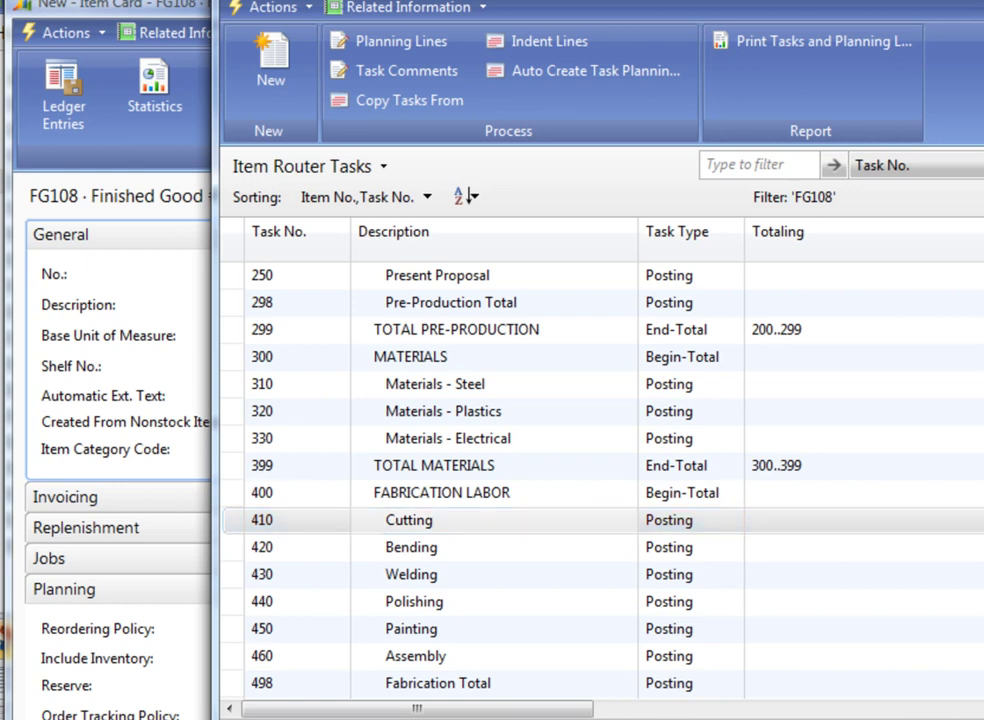
{"action": "key", "text": "Escape"}
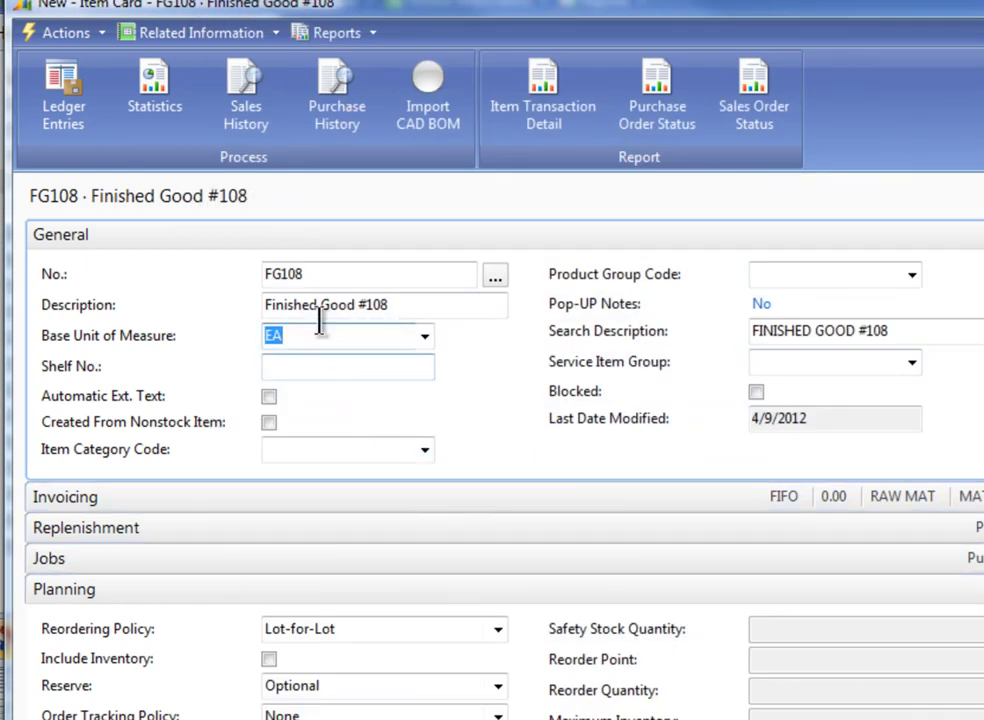
{"action": "left_click", "coordinate": [432, 130]}
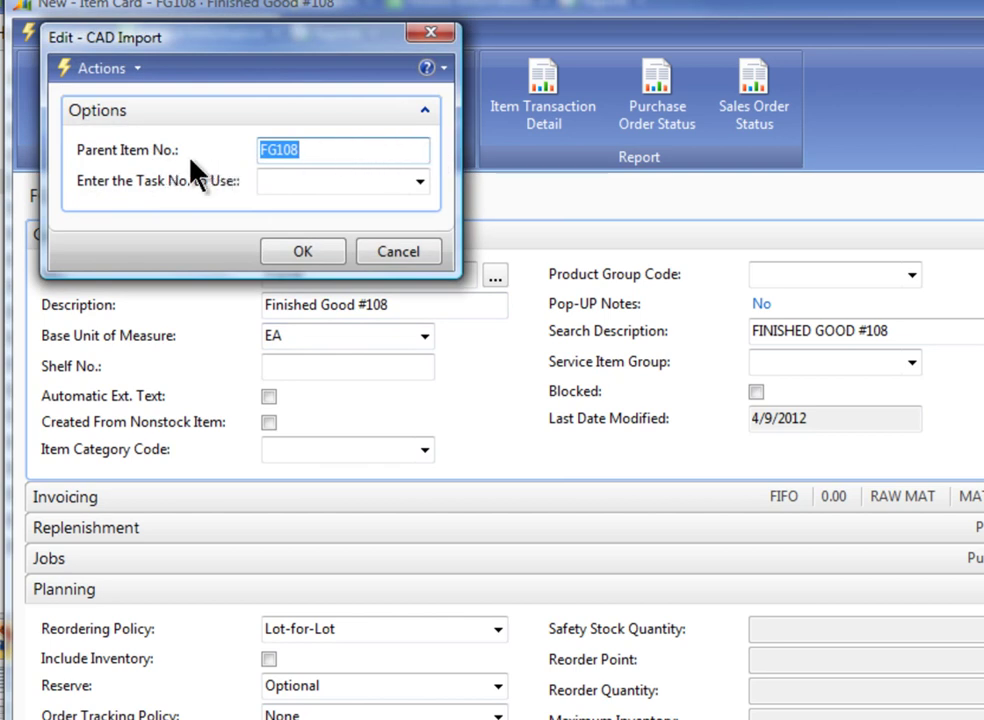
{"action": "left_click", "coordinate": [298, 180]}
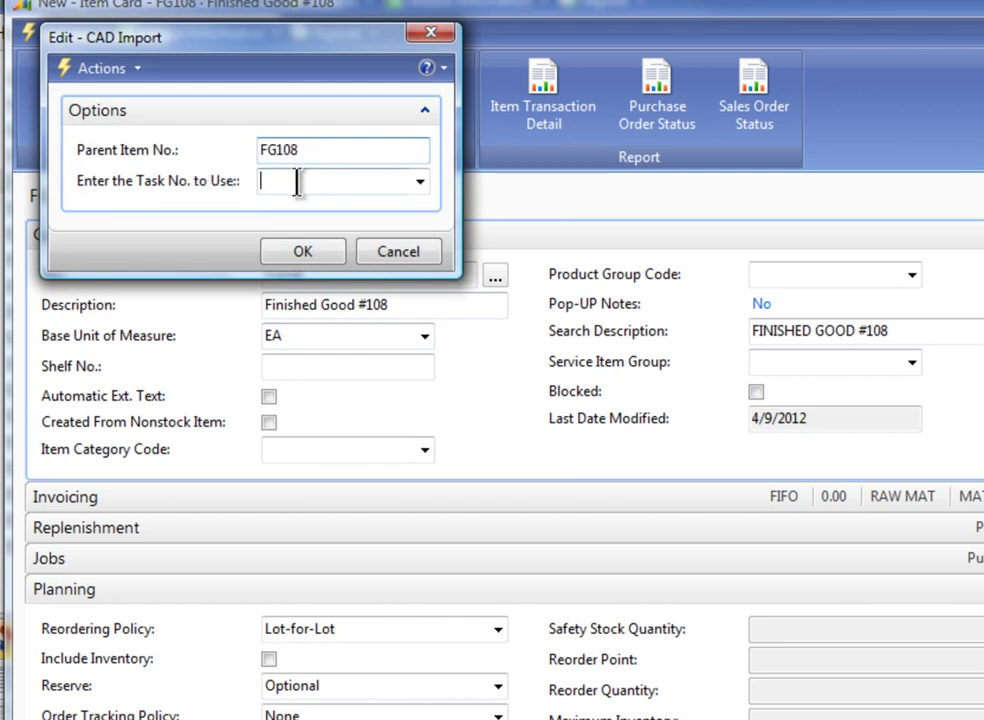
{"action": "left_click", "coordinate": [416, 183]}
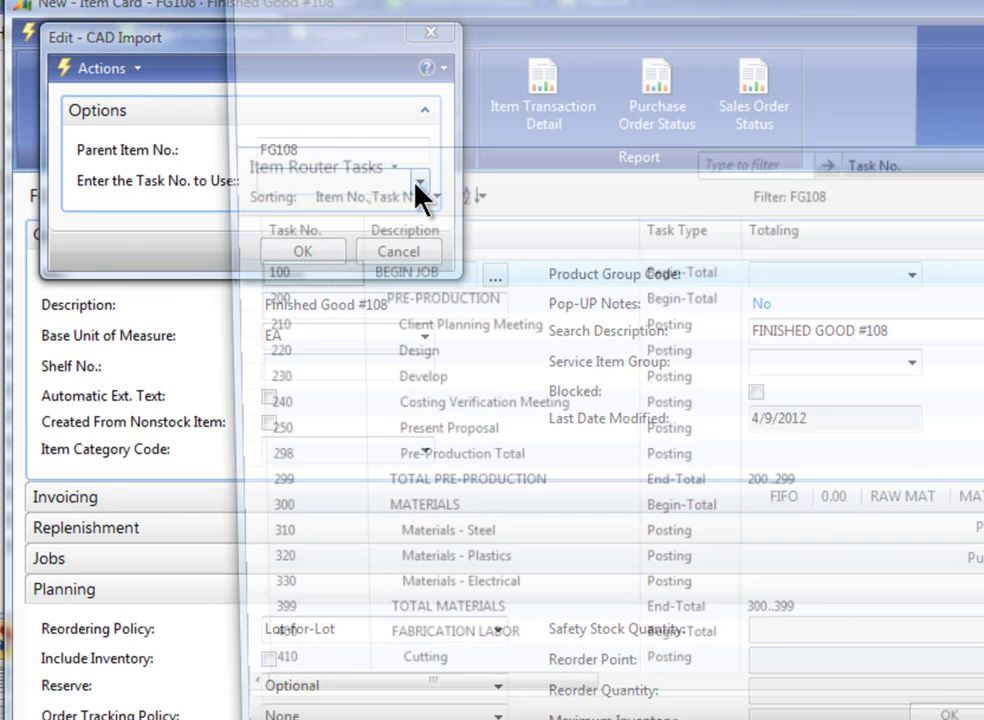
{"action": "scroll", "coordinate": [430, 368], "scroll_direction": "down", "scroll_amount": 1}
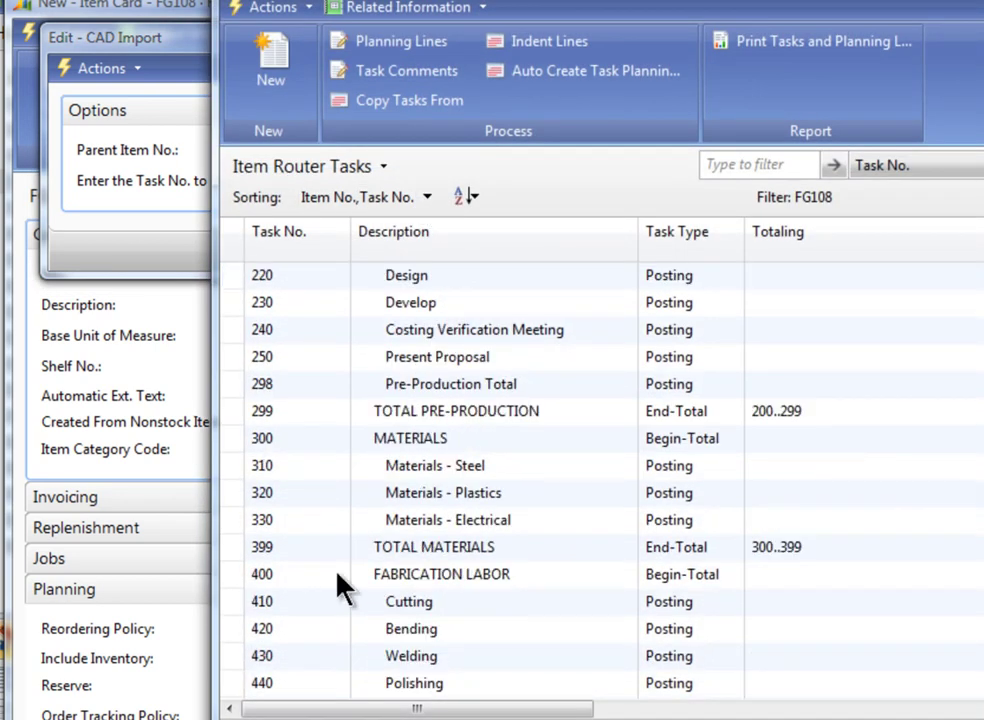
{"action": "left_click", "coordinate": [415, 605]}
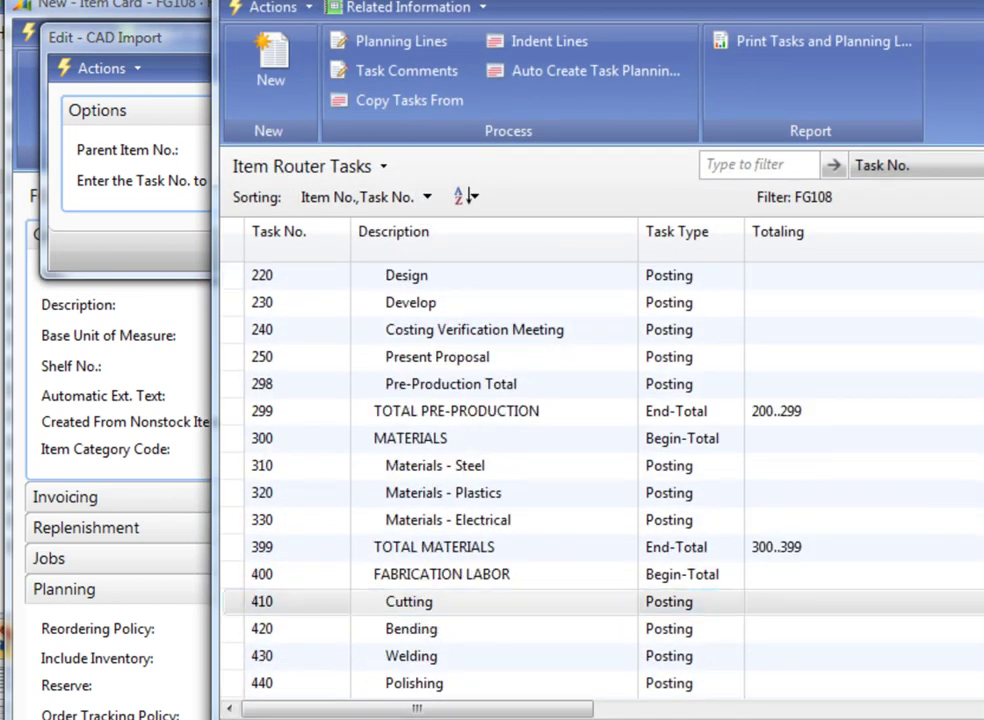
{"action": "double_click", "coordinate": [415, 605]}
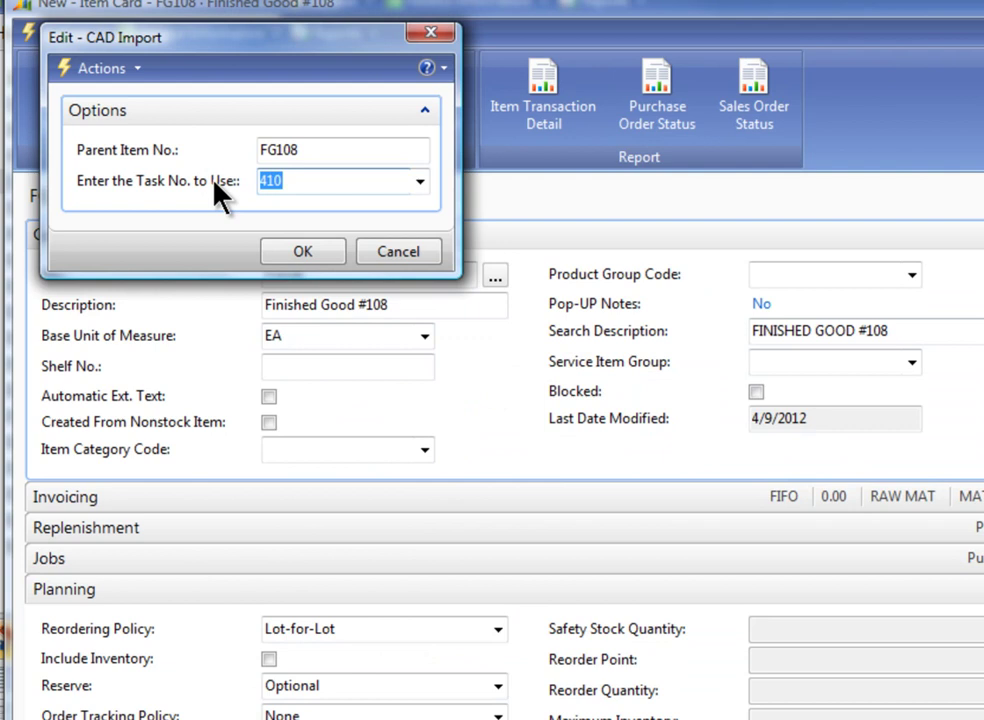
{"action": "left_click", "coordinate": [300, 252]}
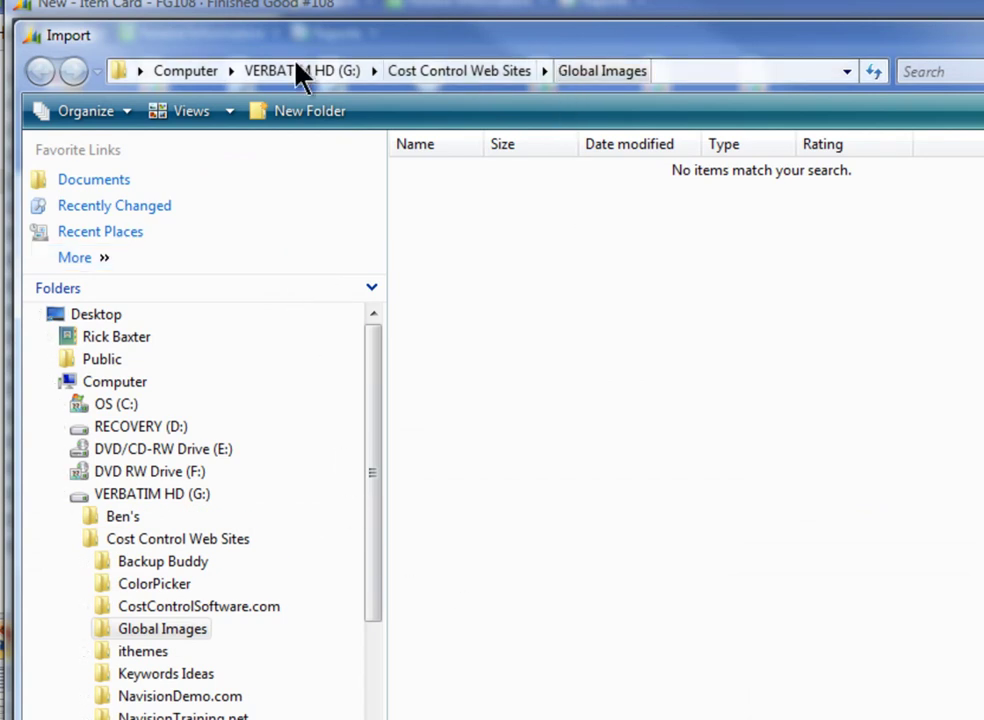
- Import SEAL SECTION_ItemBOM.csv from P:\Knowledge Base\Attain\CAD Sample Files into item FG108
{"action": "left_click", "coordinate": [114, 384]}
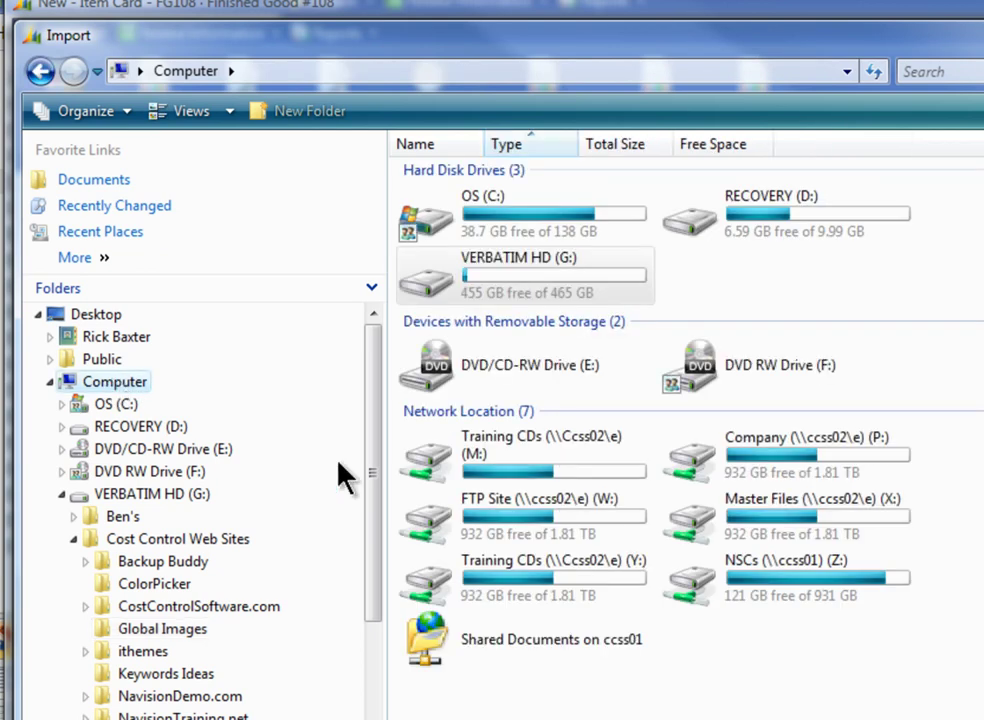
{"action": "double_click", "coordinate": [688, 468]}
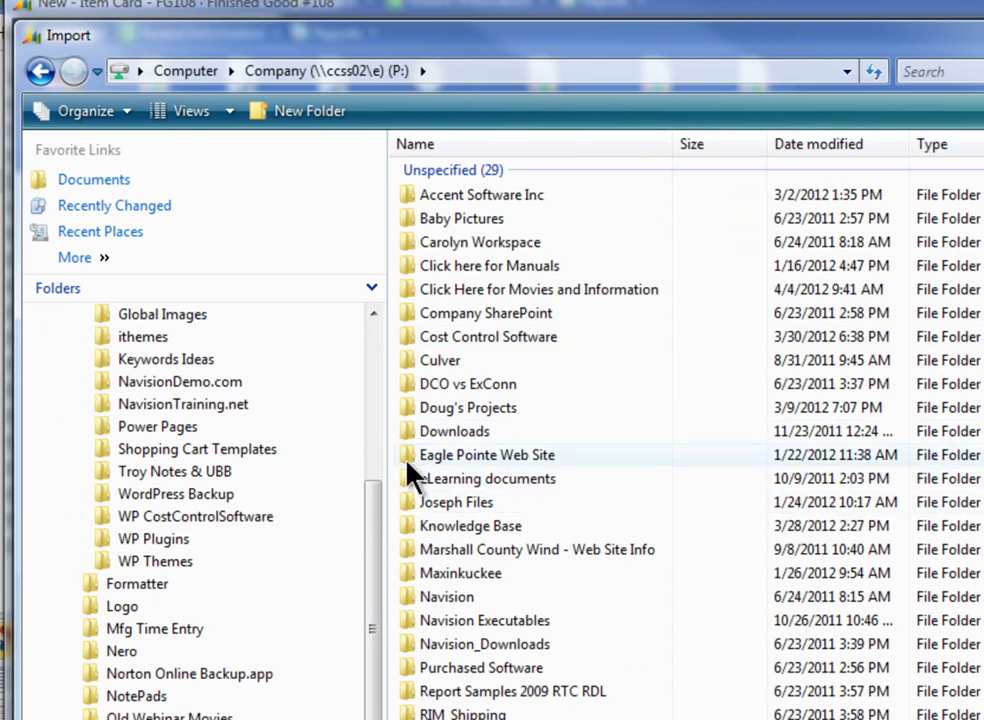
{"action": "double_click", "coordinate": [410, 528]}
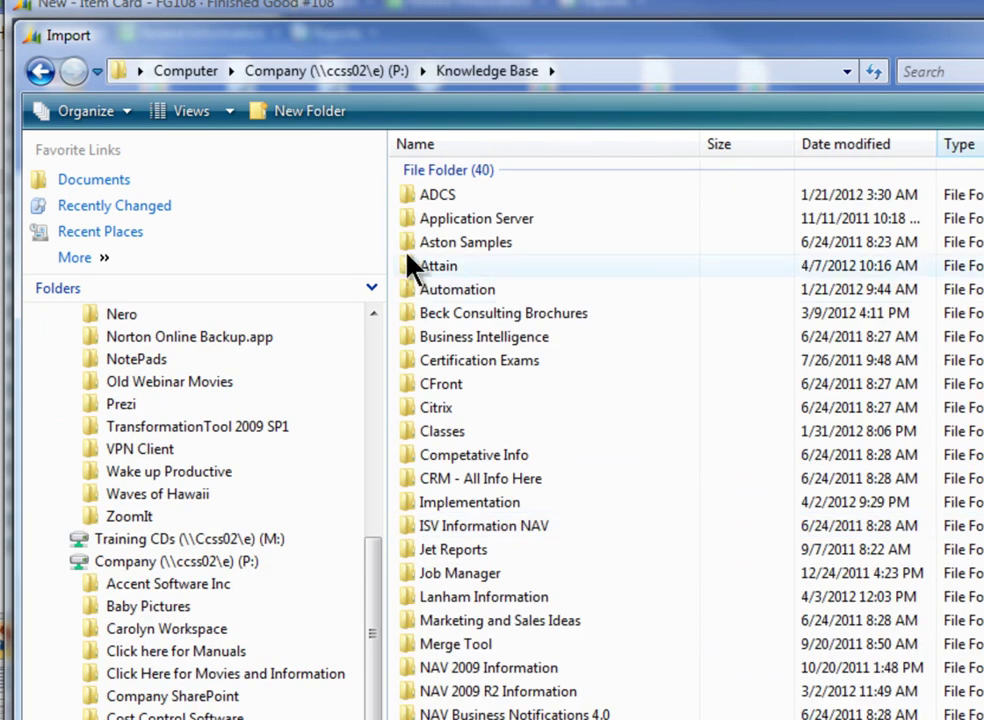
{"action": "double_click", "coordinate": [408, 265]}
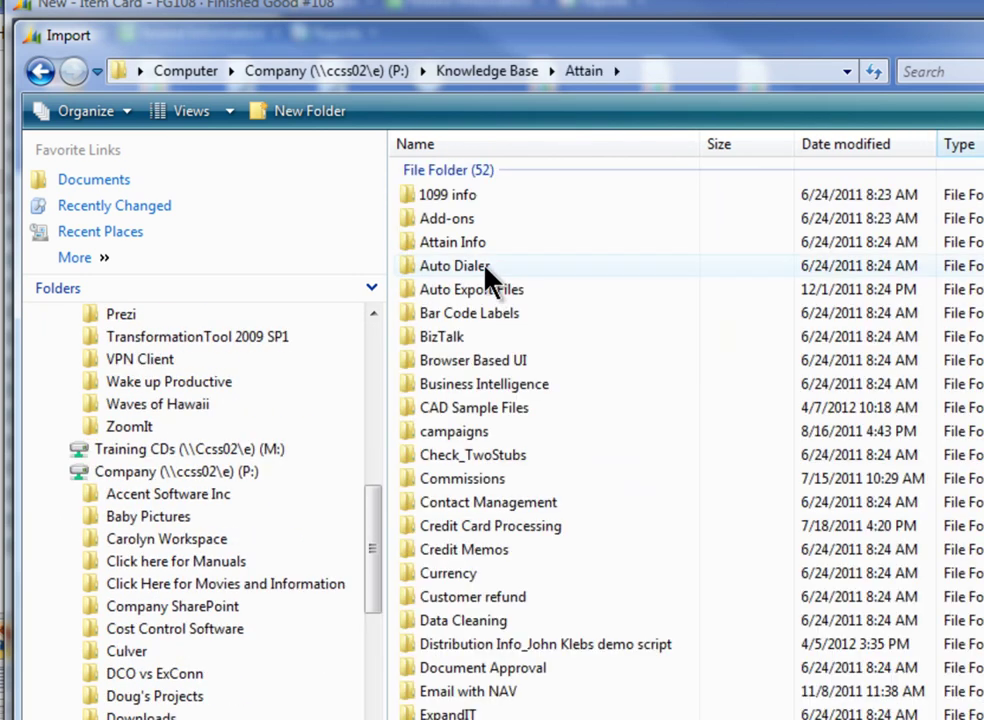
{"action": "double_click", "coordinate": [405, 408]}
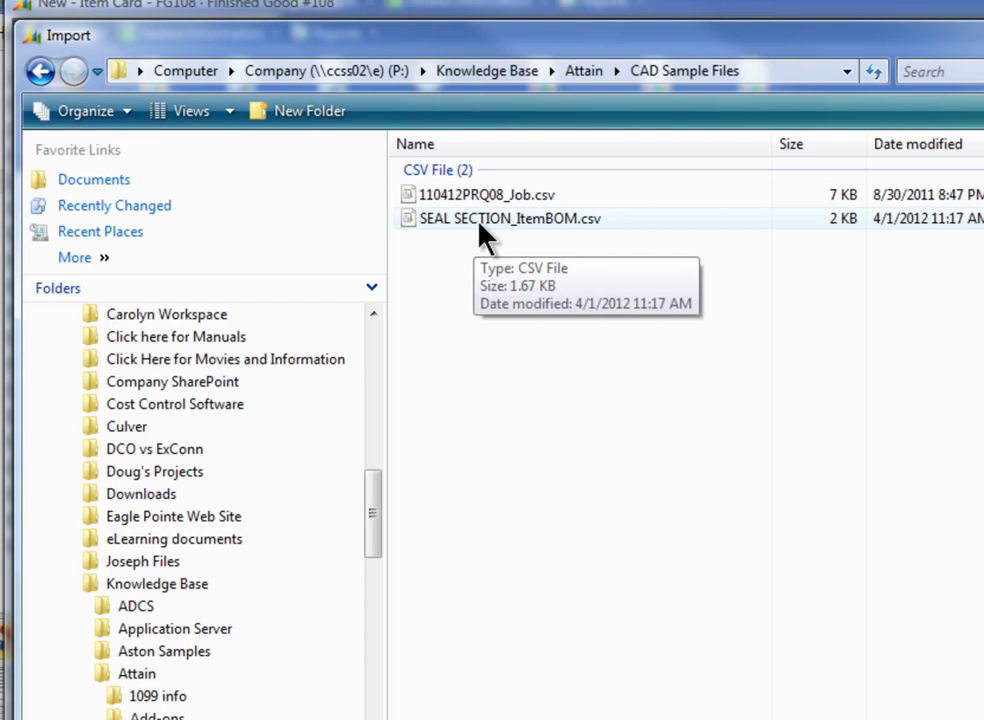
{"action": "left_click", "coordinate": [484, 234]}
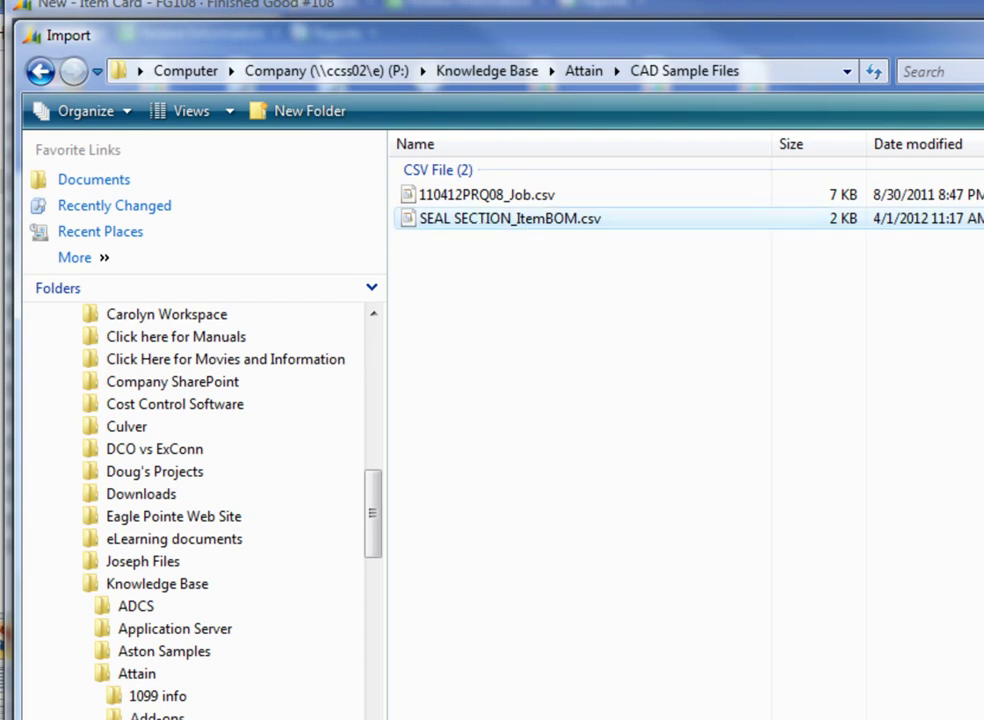
{"action": "key", "text": "Return"}
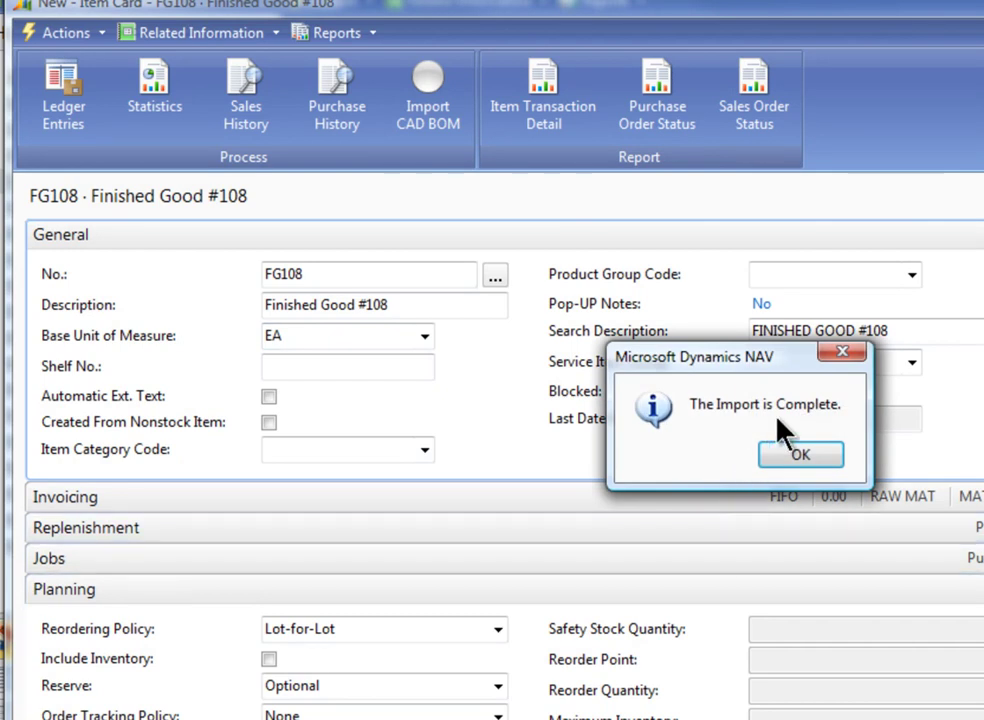
- Acknowledge the import, then show FG108's Jobs > Bill of Materials item planning lines
{"action": "left_click", "coordinate": [803, 458]}
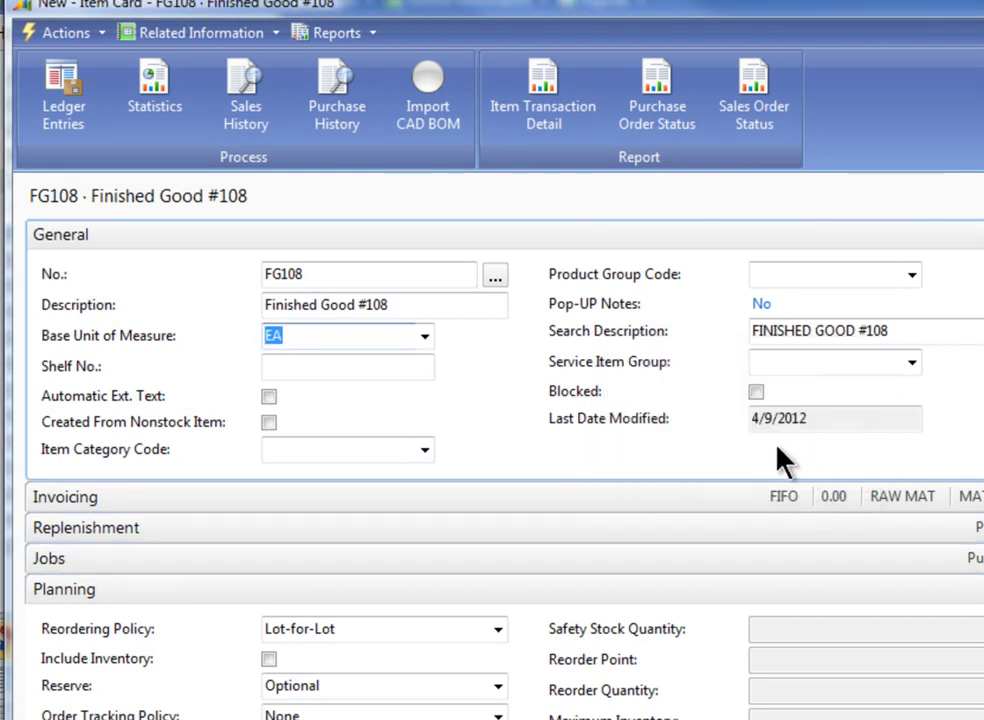
{"action": "left_click", "coordinate": [200, 42]}
{"action": "mouse_move", "coordinate": [189, 67]}
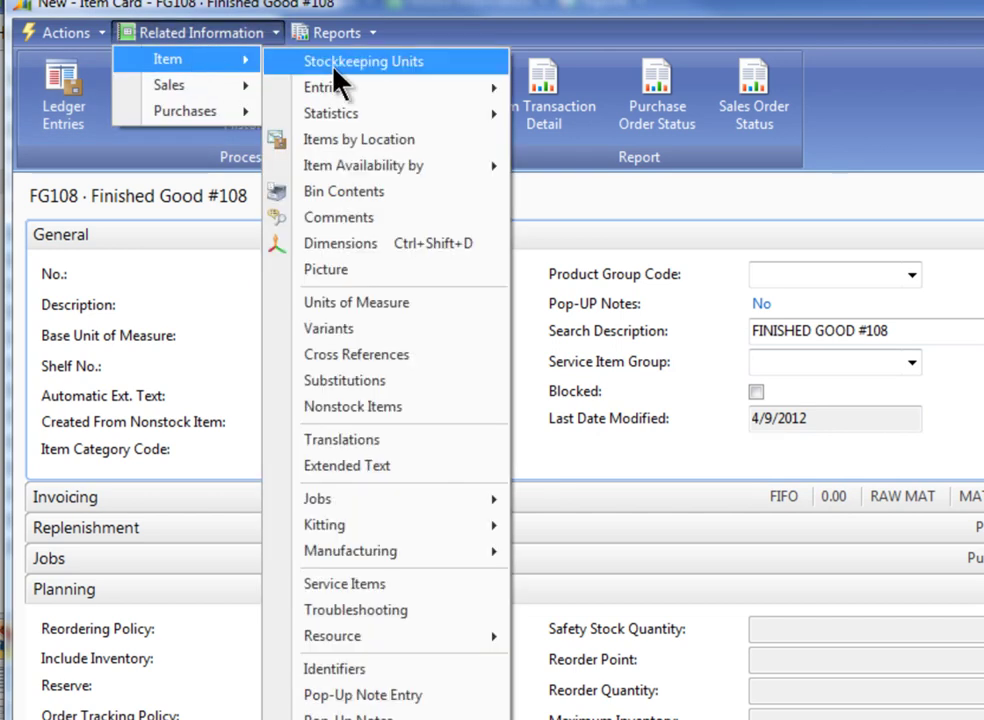
{"action": "mouse_move", "coordinate": [343, 507]}
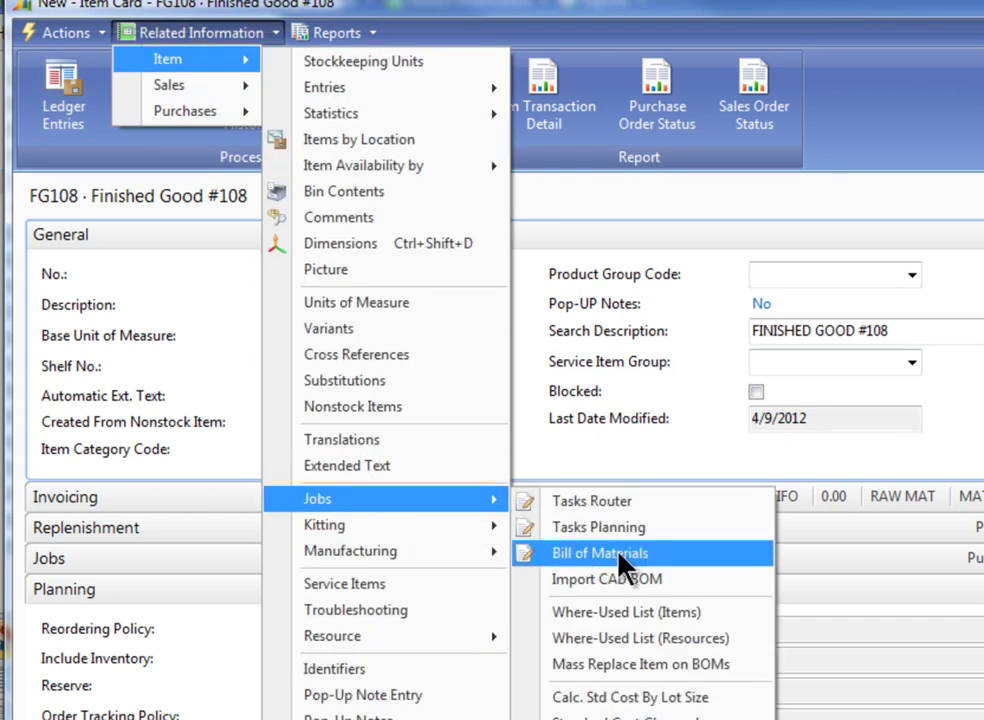
{"action": "left_click", "coordinate": [652, 556]}
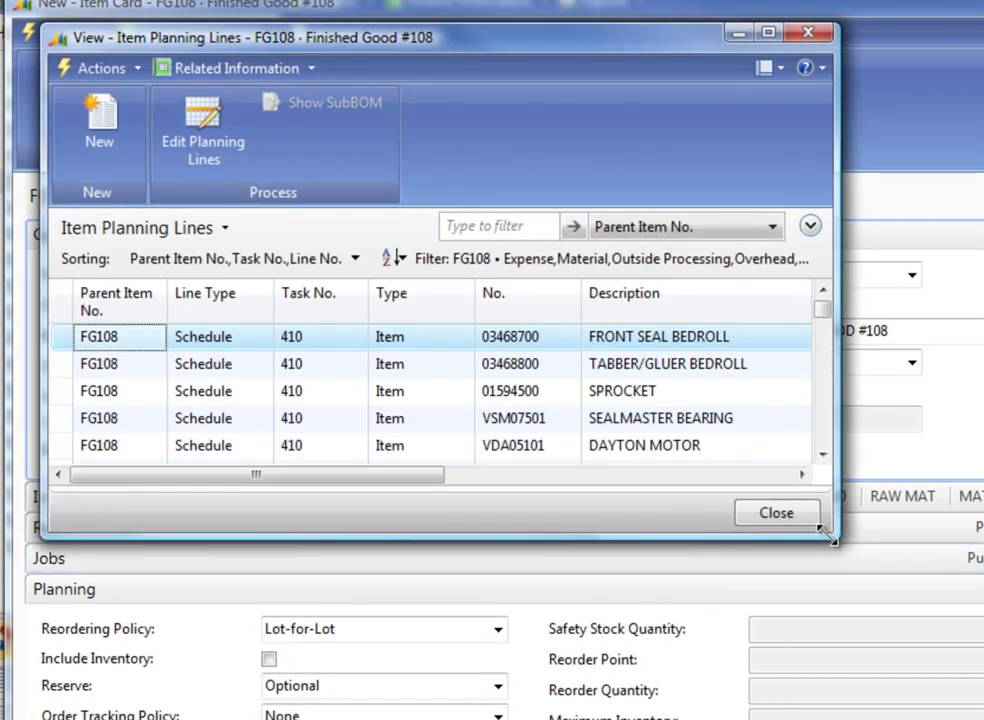
- Enlarge the Item Planning Lines window so ROLL DOWN PLATE and the unit of measure show
{"action": "left_click_drag", "start_coordinate": [826, 535], "coordinate": [983, 719]}
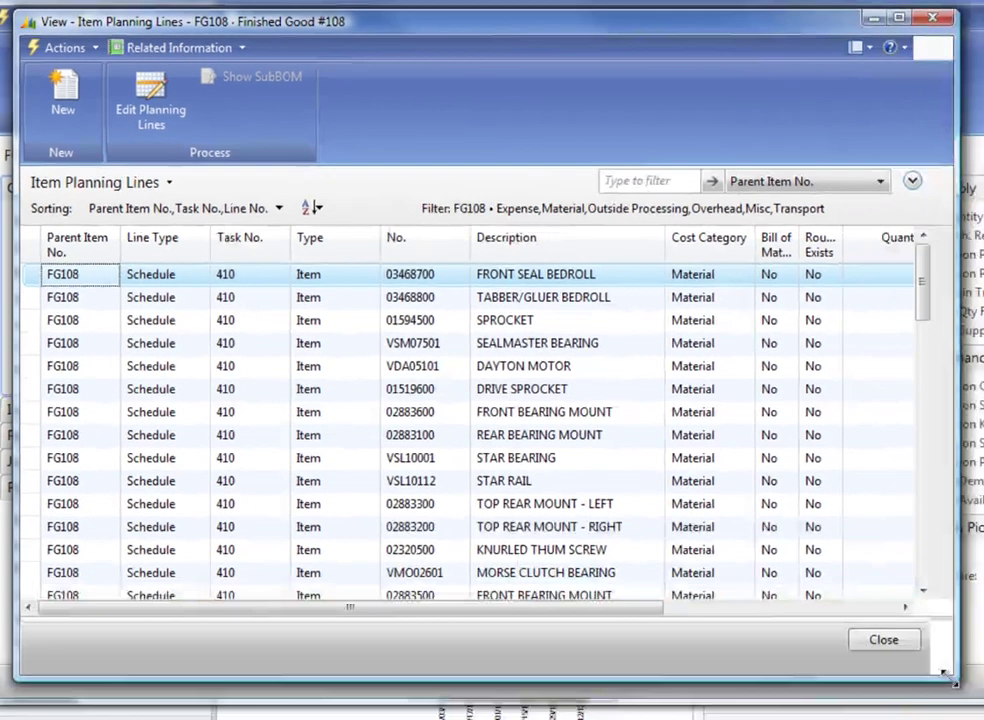
{"action": "left_click_drag", "start_coordinate": [946, 677], "coordinate": [950, 712]}
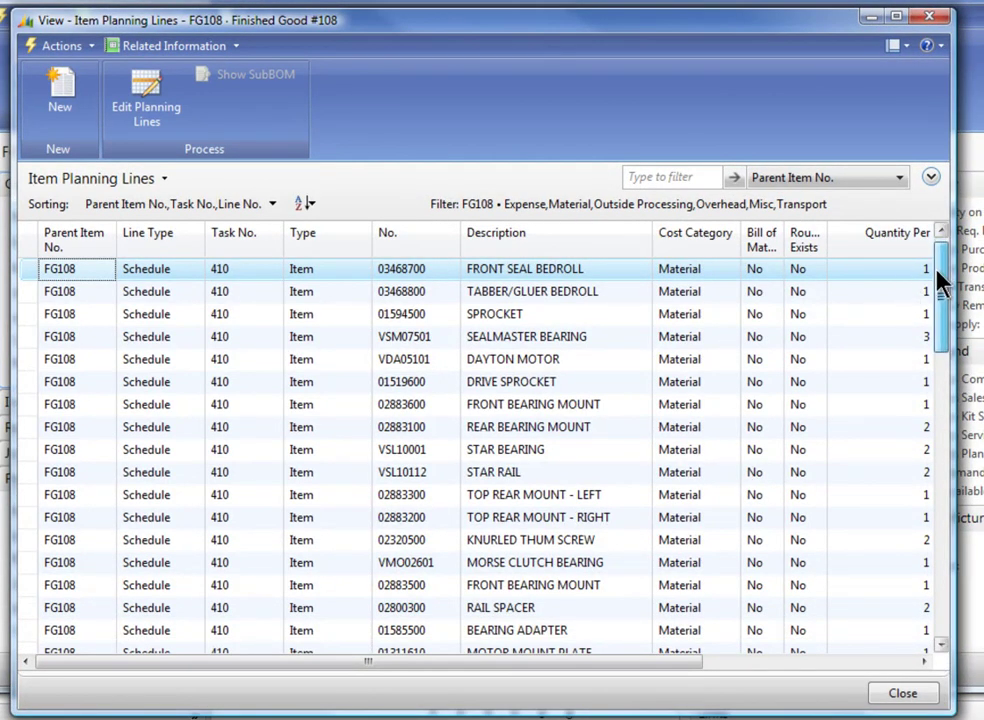
{"action": "left_click_drag", "start_coordinate": [940, 283], "coordinate": [944, 296]}
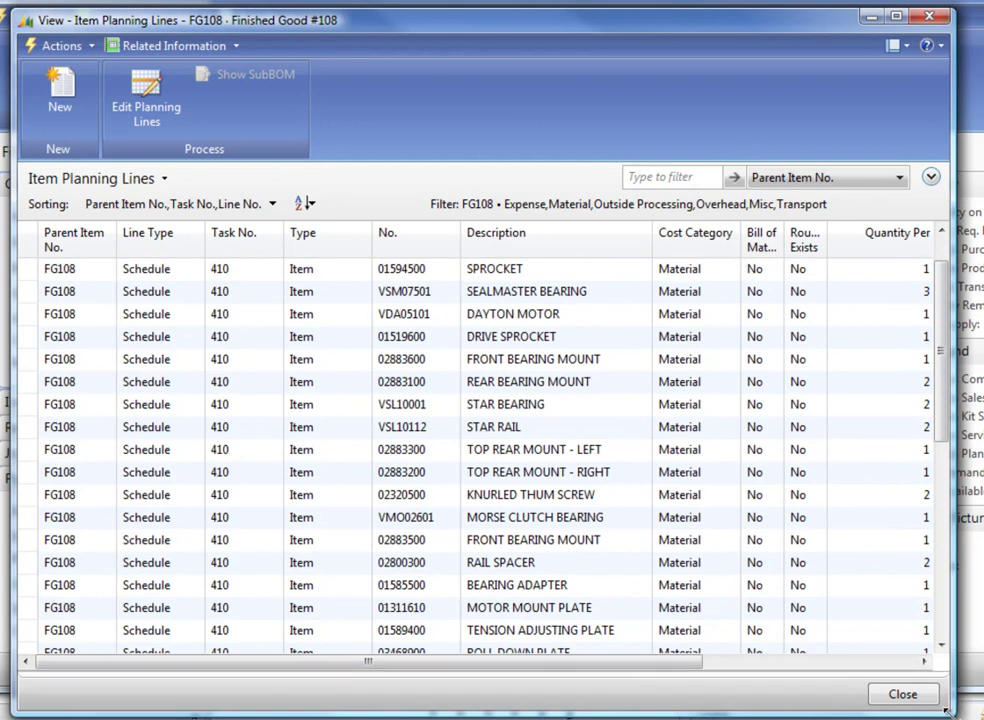
{"action": "left_click_drag", "start_coordinate": [950, 714], "coordinate": [979, 719]}
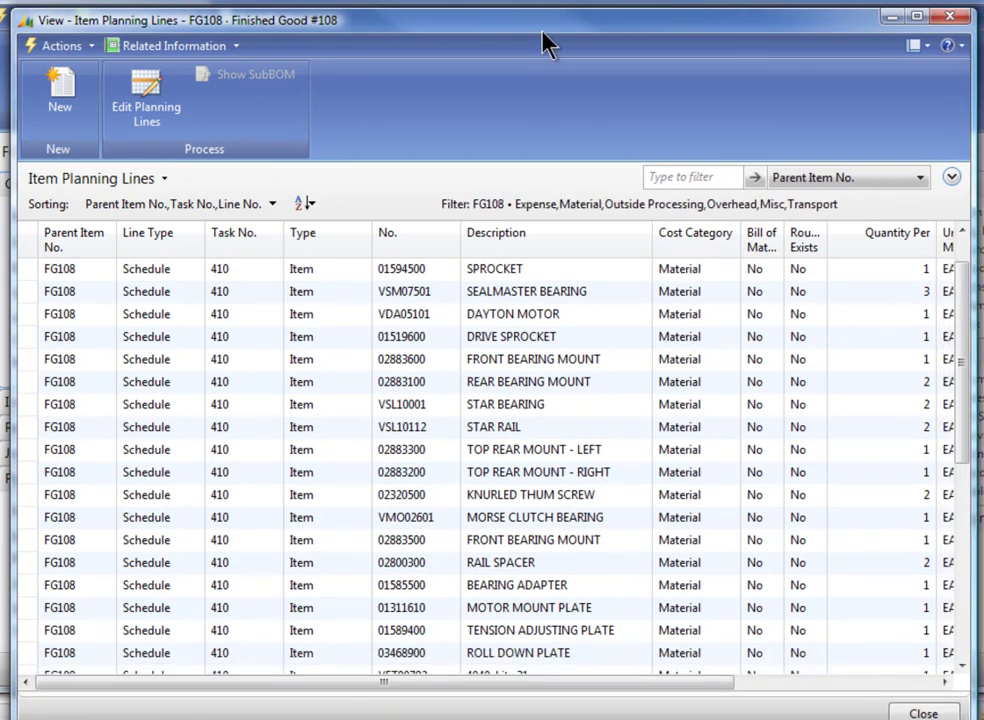
{"action": "left_click_drag", "start_coordinate": [542, 29], "coordinate": [537, 12]}
- Check lines from SEALMASTER BEARING to TOP REAR MOUNT - RIGHT for Quantity Per and Unit of Measure
{"action": "left_click", "coordinate": [494, 276]}
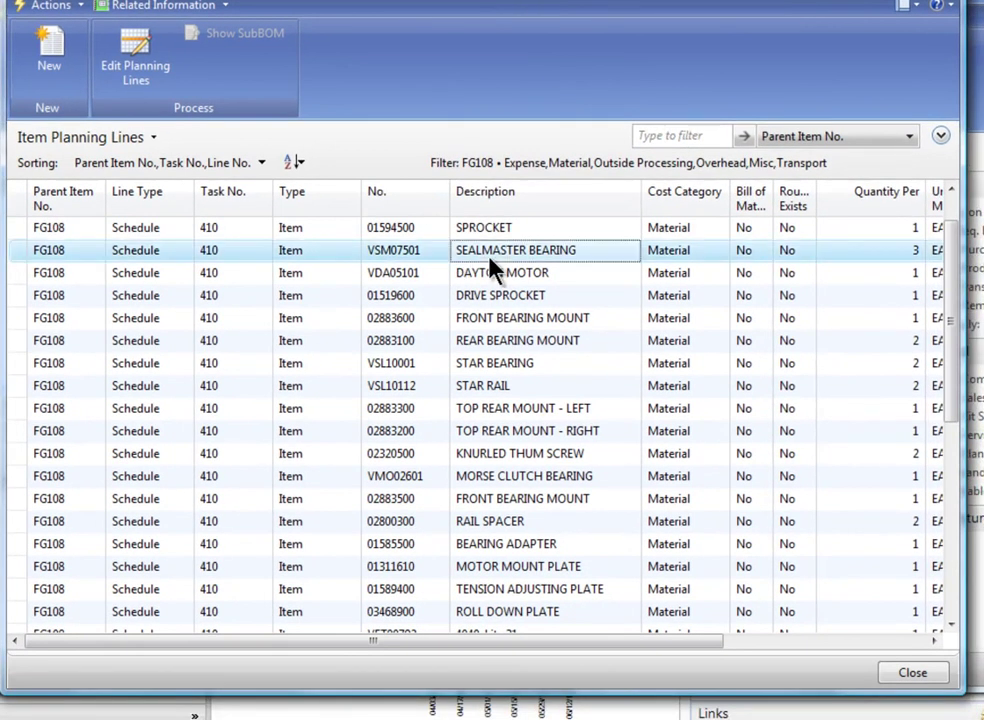
{"action": "left_click", "coordinate": [493, 317]}
{"action": "left_click", "coordinate": [492, 342]}
{"action": "left_click", "coordinate": [492, 365]}
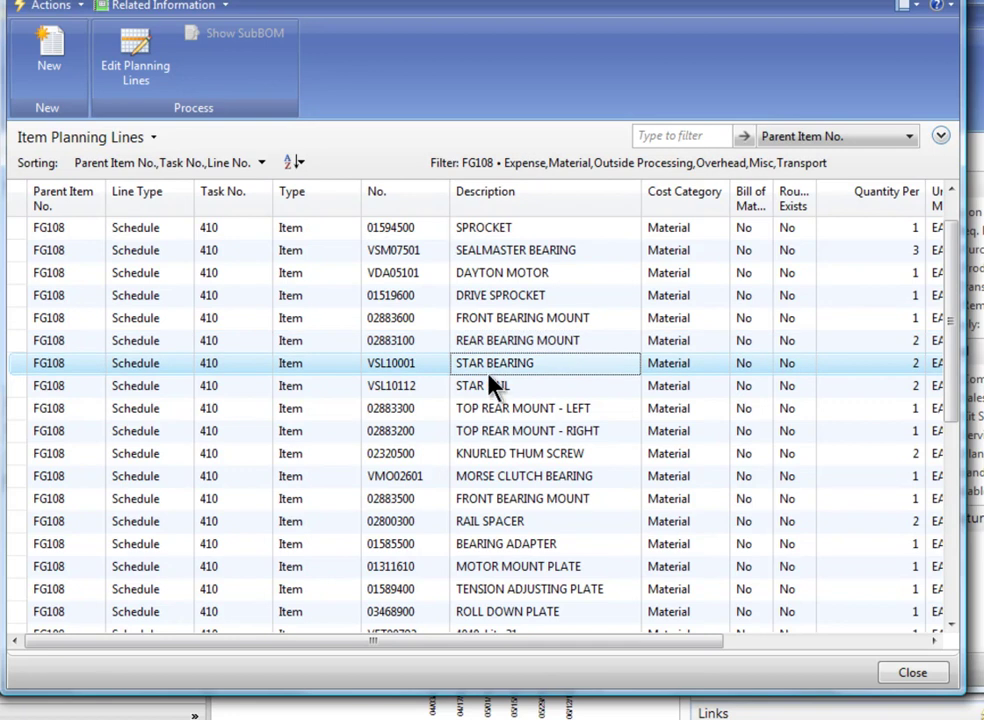
{"action": "left_click", "coordinate": [493, 389]}
{"action": "left_click", "coordinate": [483, 433]}
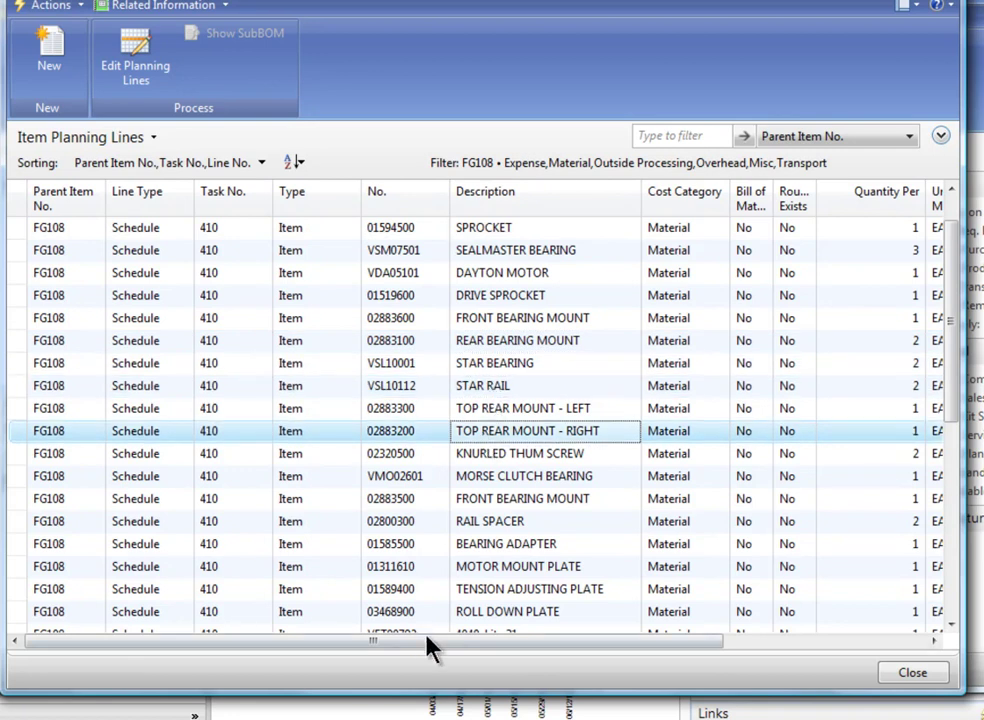
{"action": "left_click_drag", "start_coordinate": [430, 643], "coordinate": [534, 646]}
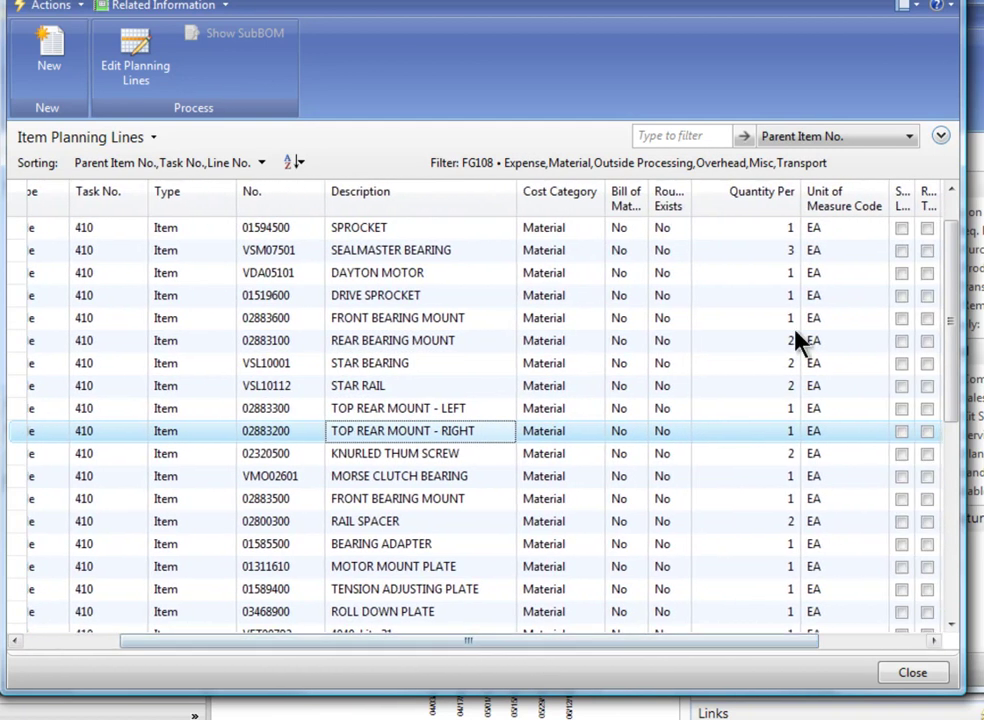
{"action": "left_click_drag", "start_coordinate": [641, 645], "coordinate": [518, 597]}
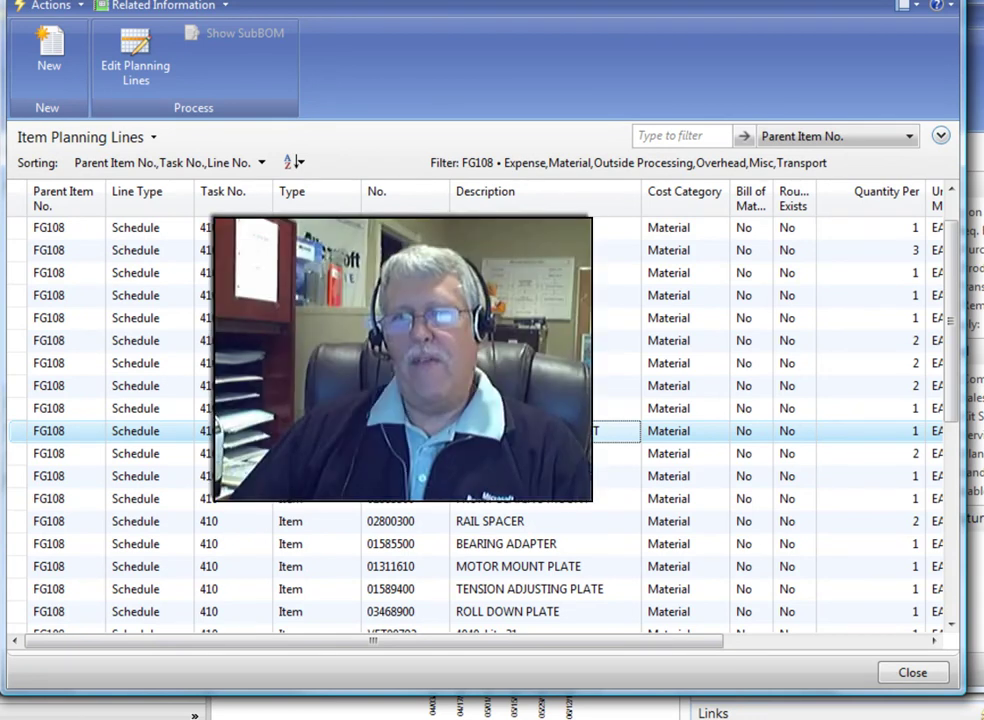
{"action": "left_click", "coordinate": [485, 343]}
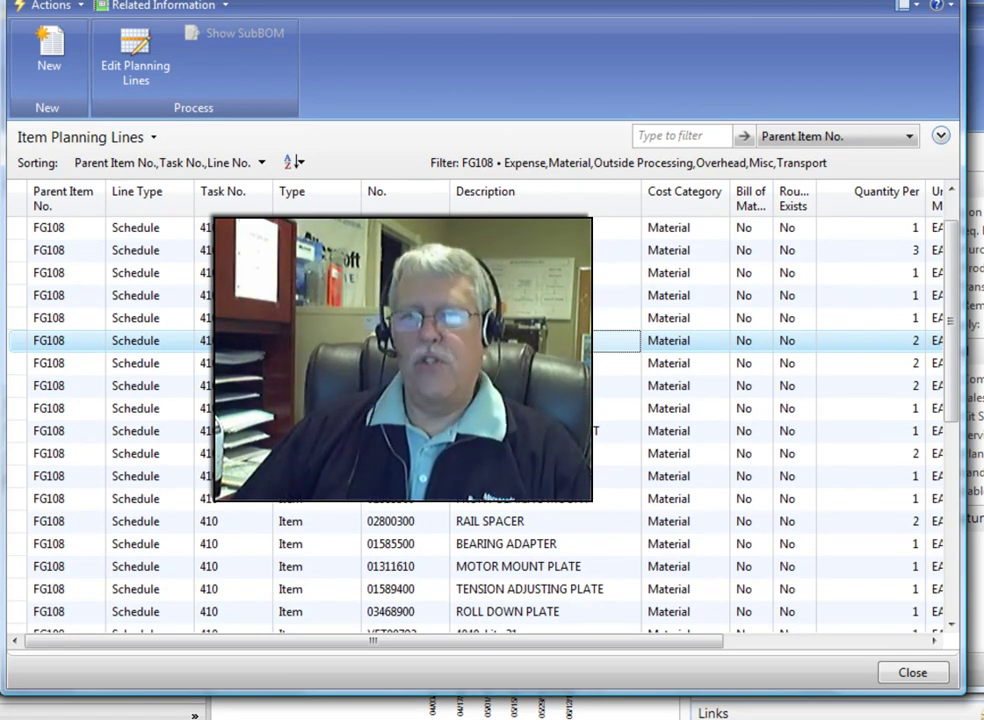
{"action": "left_click", "coordinate": [610, 430]}
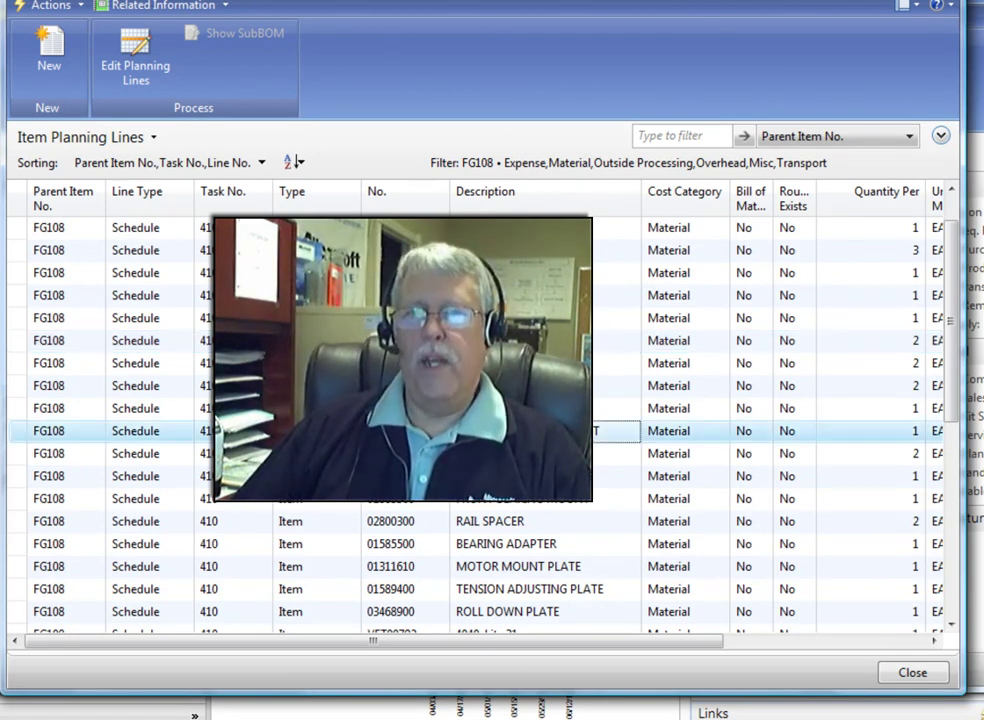
{"action": "left_click", "coordinate": [483, 502]}
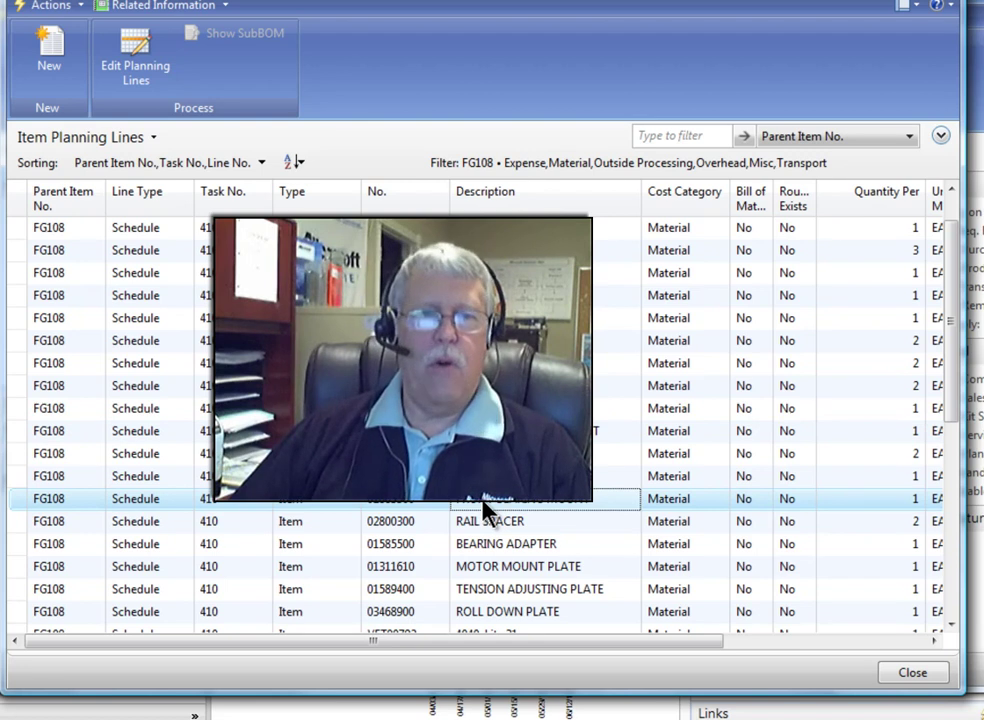